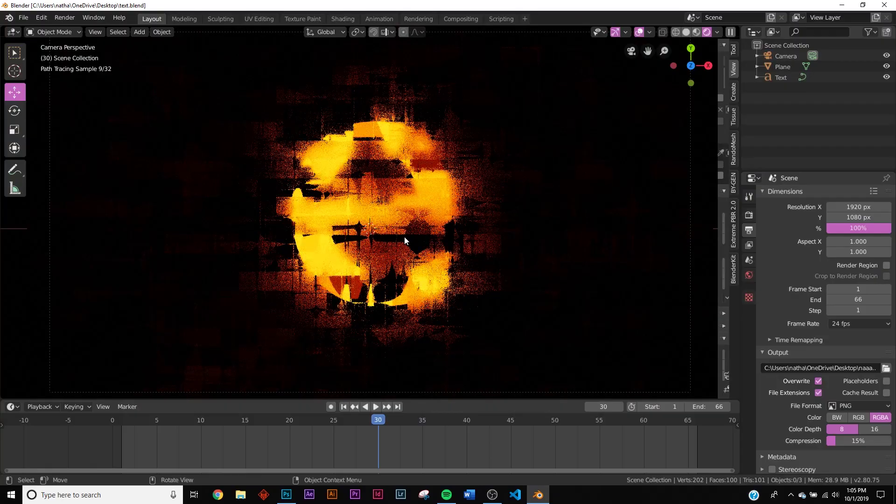
mouse_move(404, 236)
middle_mouse_down()
mouse_move(399, 127)
mouse_move(404, 258)
middle_mouse_up()
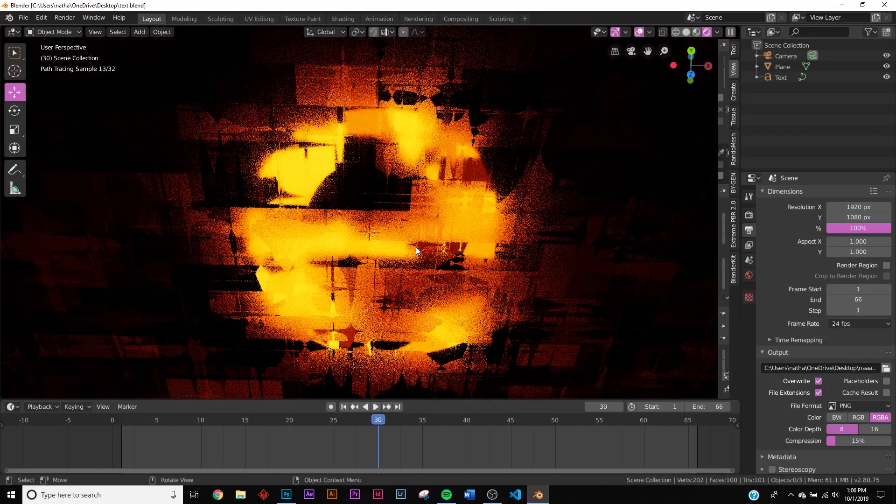
key("KP_0")
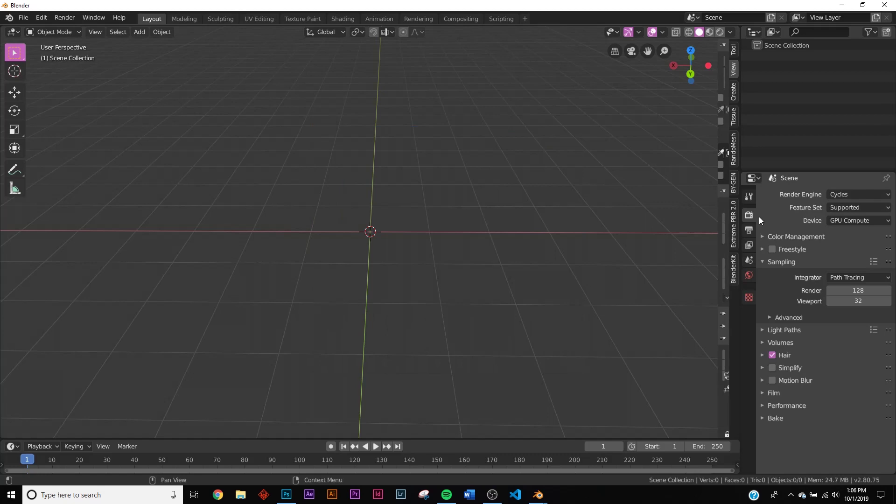
- Set the scene's render engine to Cycles
left_click(836, 193)
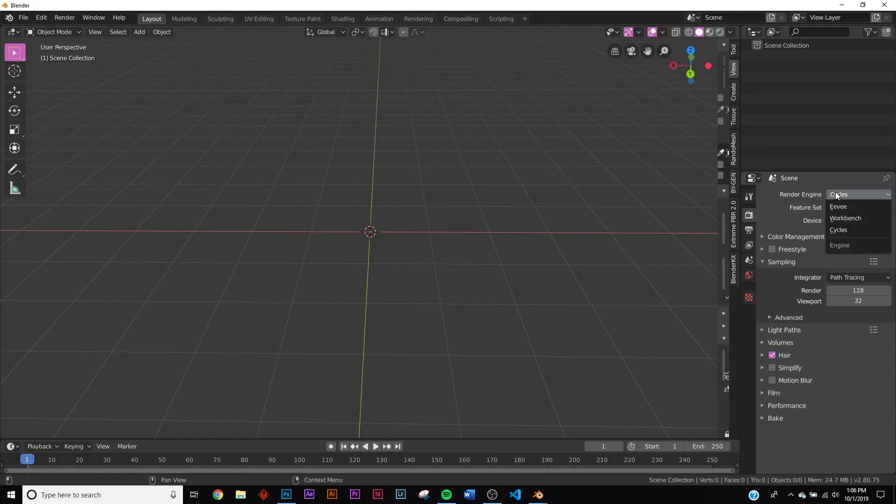
left_click(844, 230)
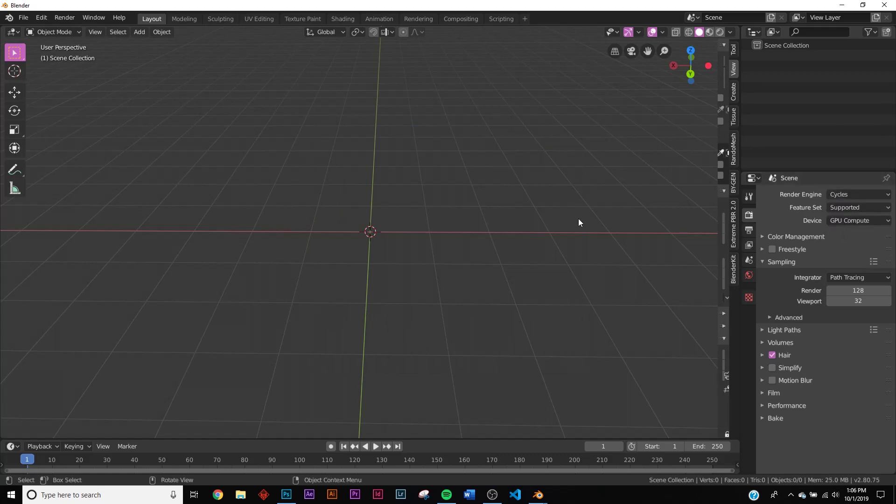
- Add a text object at the world origin
key("shift+a")
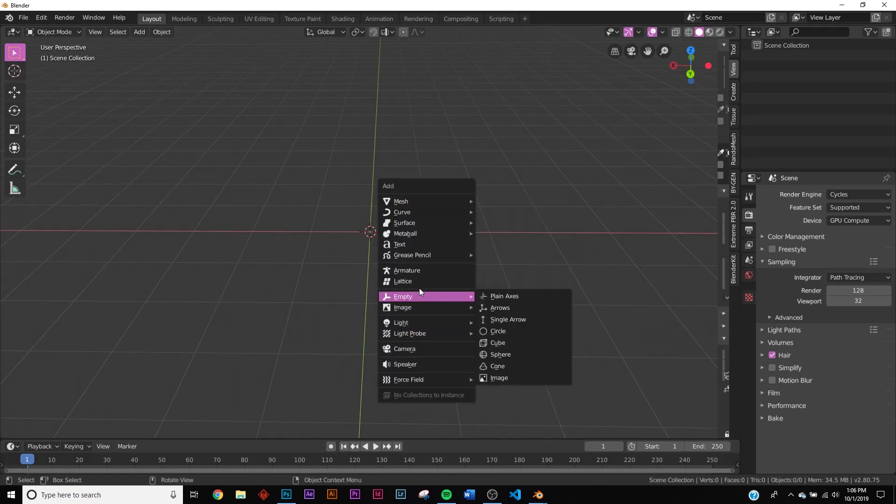
left_click(408, 245)
middle_click_drag(406, 246, 663, 261)
- Set the text's horizontal and vertical paragraph alignment to Center
left_click(749, 354)
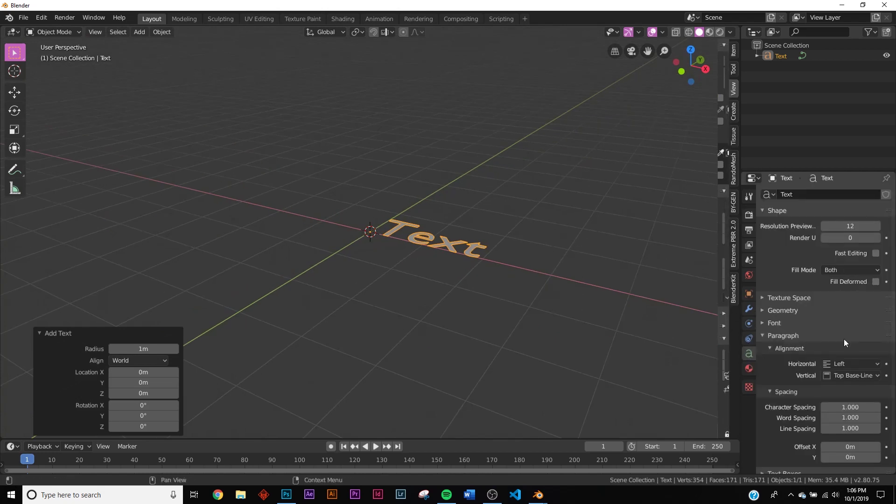
left_click(844, 362)
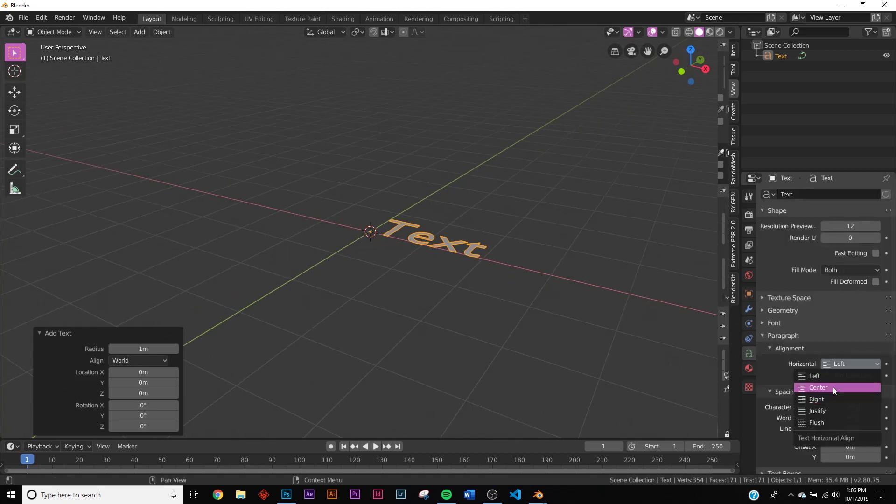
left_click(831, 390)
left_click(847, 376)
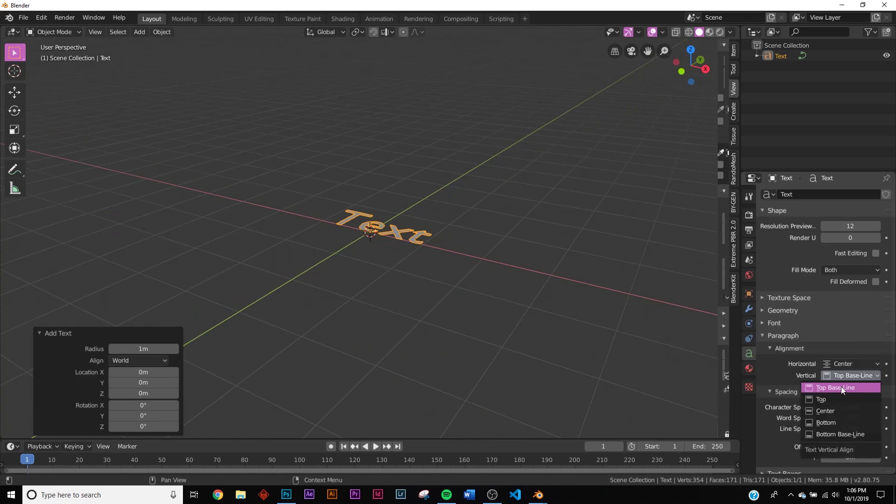
left_click(832, 411)
- Replace the text object's default wording with the single letter "e" and return to Object Mode
middle_click_drag(618, 307, 477, 294)
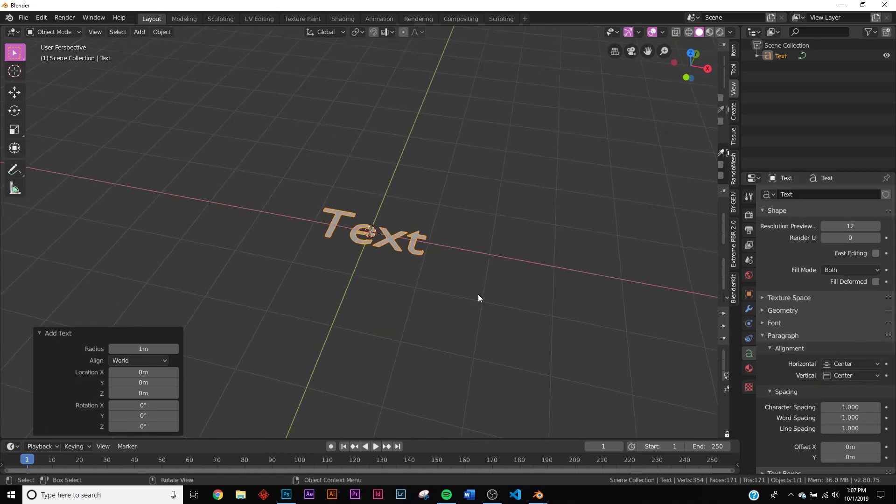
key("Tab")
key("BackSpace")
key("BackSpace")
key("BackSpace")
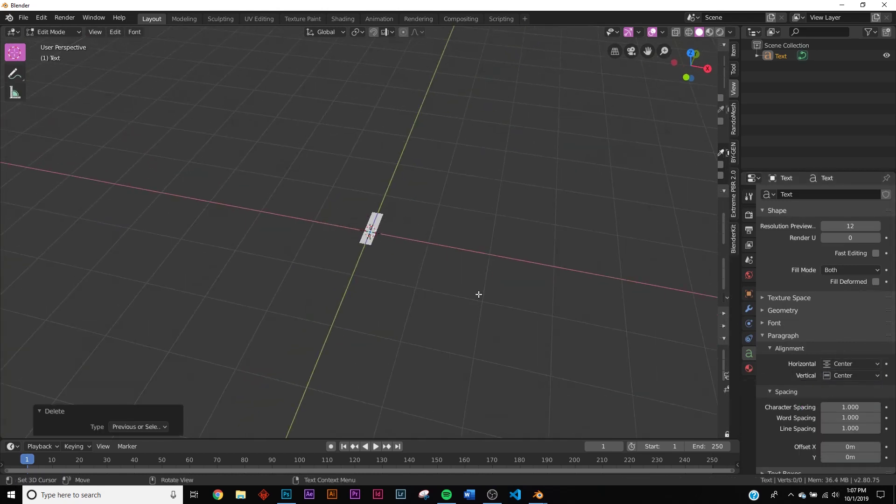
type("e")
key("Tab")
- Scale the letter up uniformly to about 4.34 times its size
key("s")
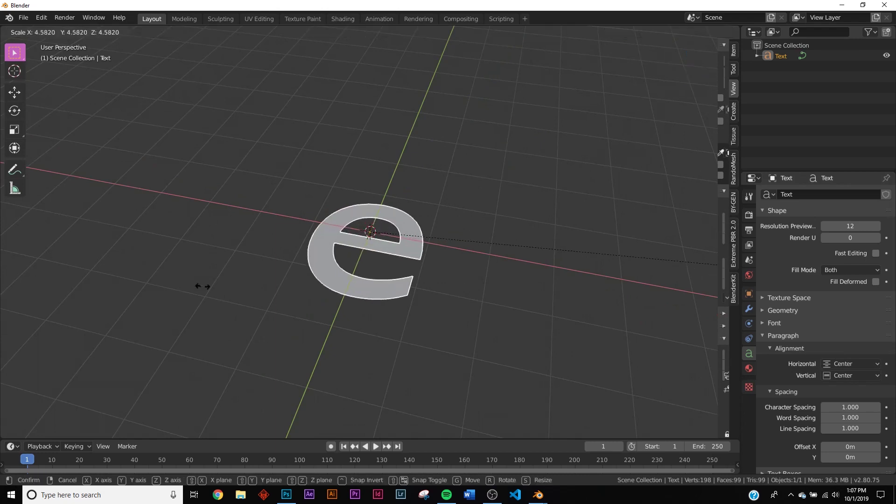
left_click(171, 299)
middle_click_drag(171, 300, 332, 312)
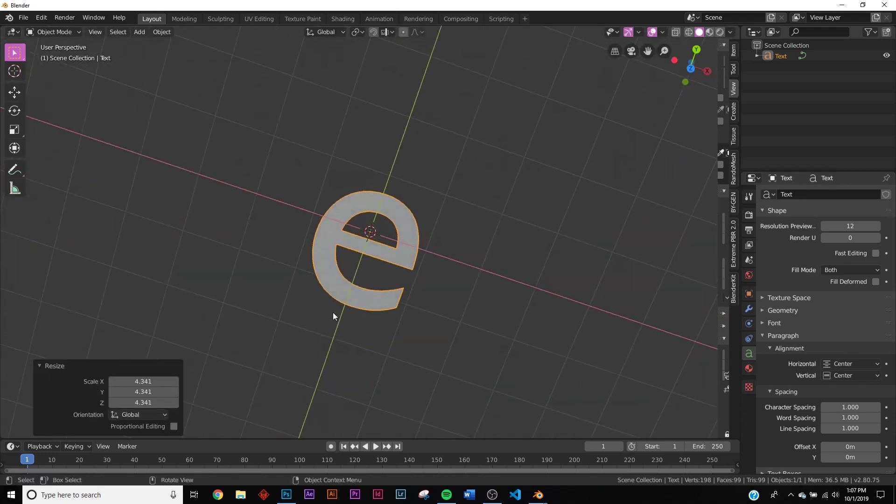
scroll(473, 234, "up", 2)
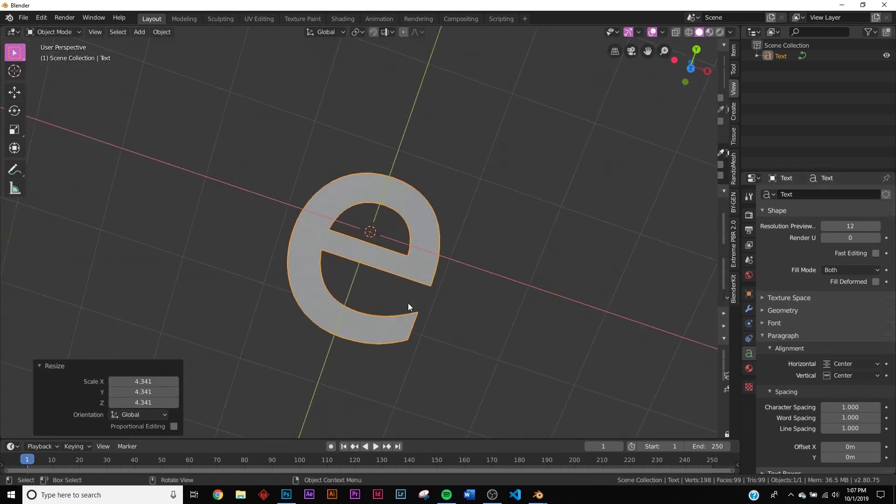
middle_click_drag(408, 304, 473, 224)
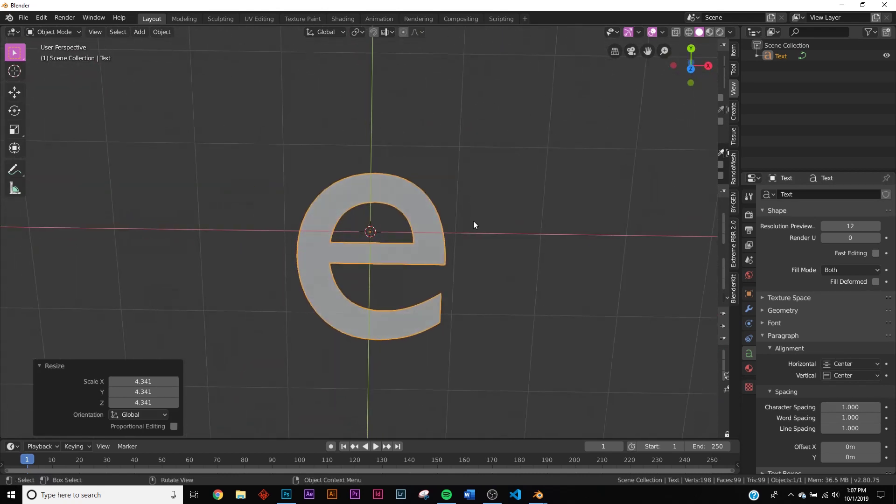
- Switch to the Shading workspace with a rendered viewport and create a new material for the letter
left_click(341, 20)
mouse_move(469, 202)
middle_mouse_down()
mouse_move(632, 371)
mouse_move(581, 308)
mouse_move(585, 299)
middle_mouse_up()
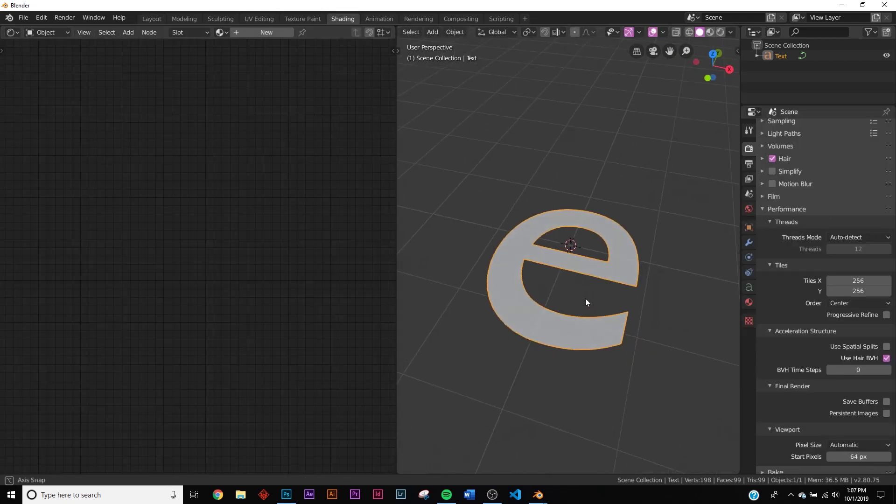
key("z")
left_click(580, 242)
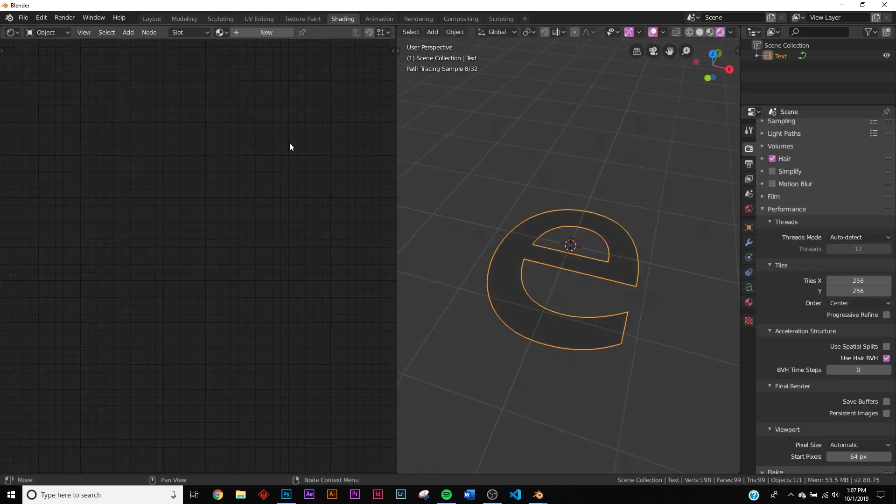
left_click(264, 33)
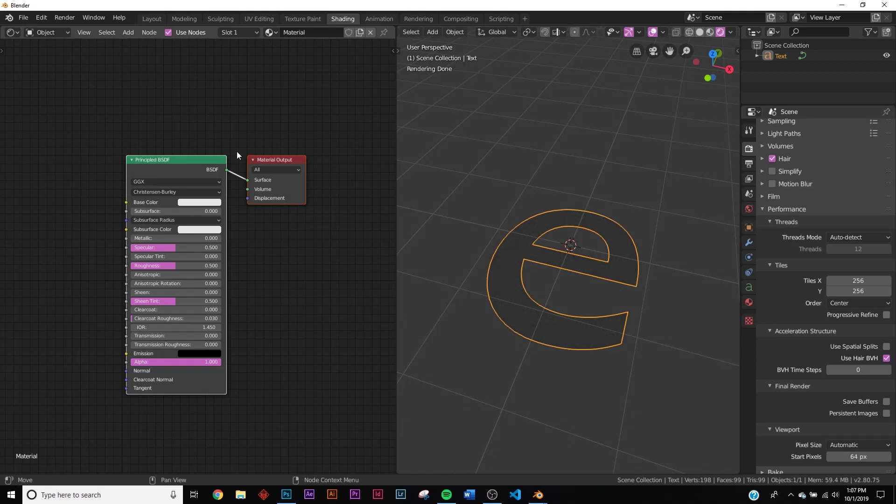
key("shift+a")
left_click(263, 124)
type("mix")
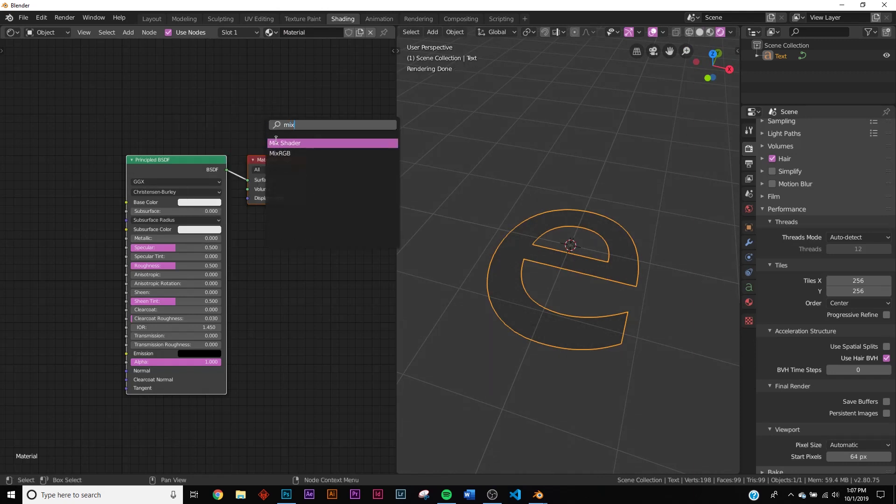
left_click(277, 154)
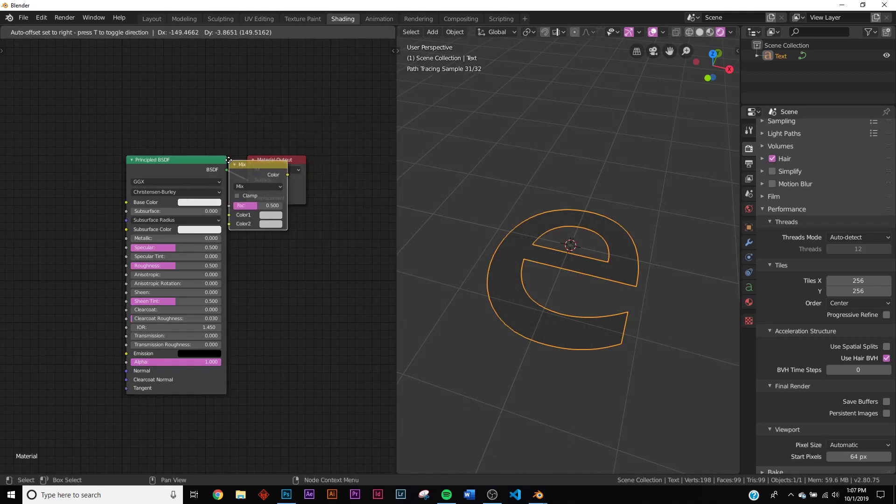
left_click(229, 160)
key("ctrl+z")
- Add a Mix Shader node and delete the Principled BSDF node from the letter's material
key("shift+a")
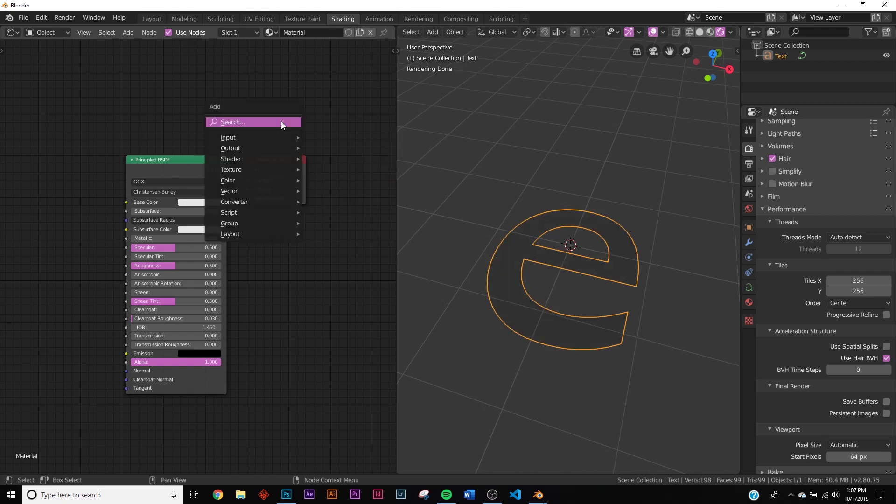
left_click(280, 121)
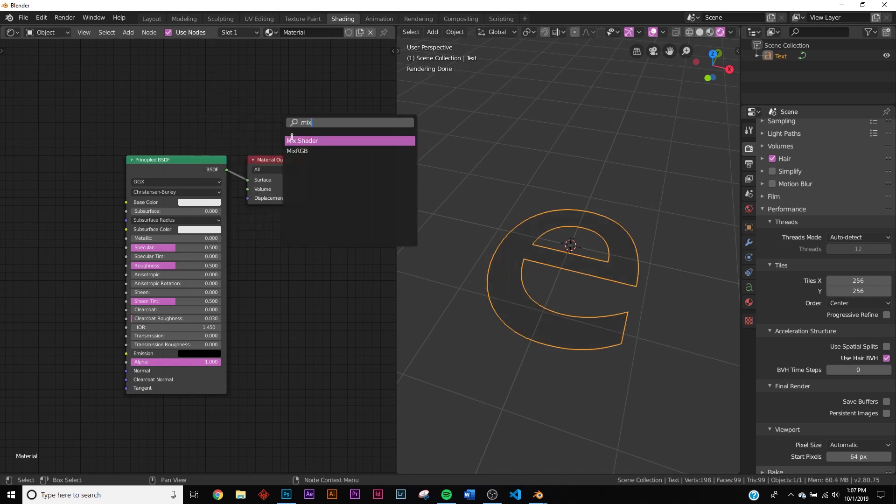
left_click(292, 140)
left_click(139, 164)
key("x")
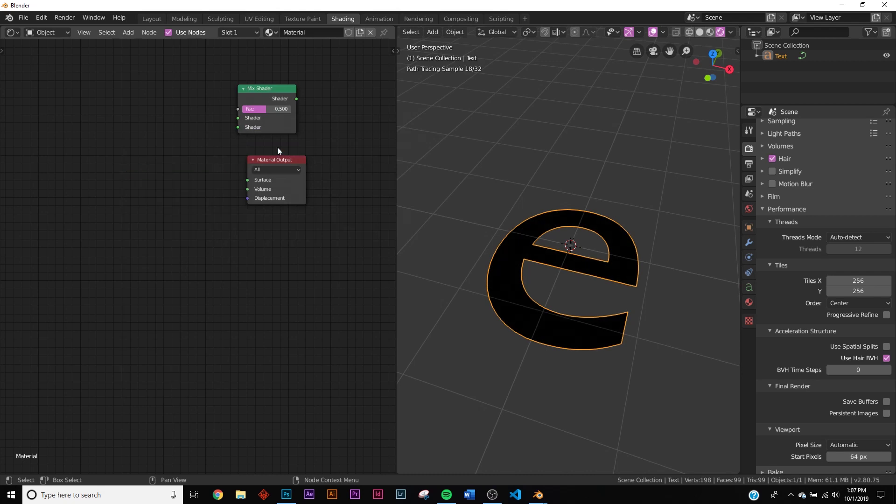
- Place the Mix Shader before the Material Output and connect its Shader output to the Surface input
left_click_drag(294, 90, 194, 160)
scroll(203, 171, "up", 1)
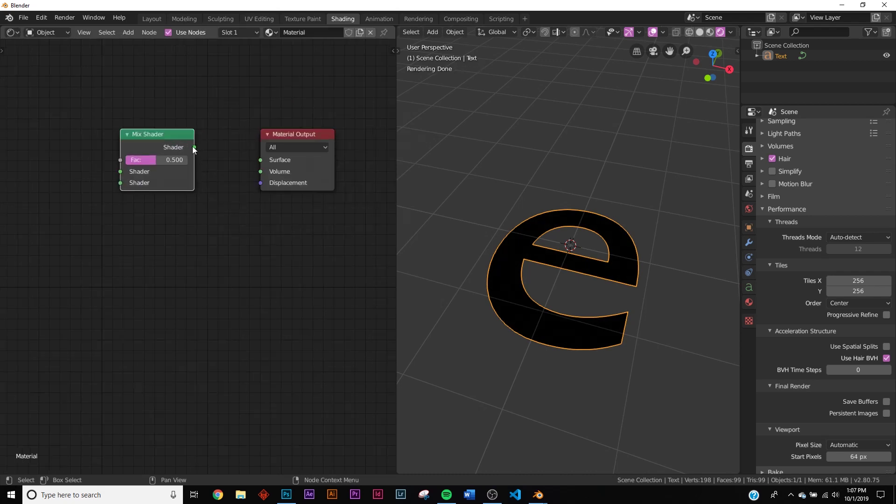
left_click_drag(263, 159, 261, 159)
middle_click_drag(217, 164, 379, 181)
left_click_drag(321, 155, 335, 167)
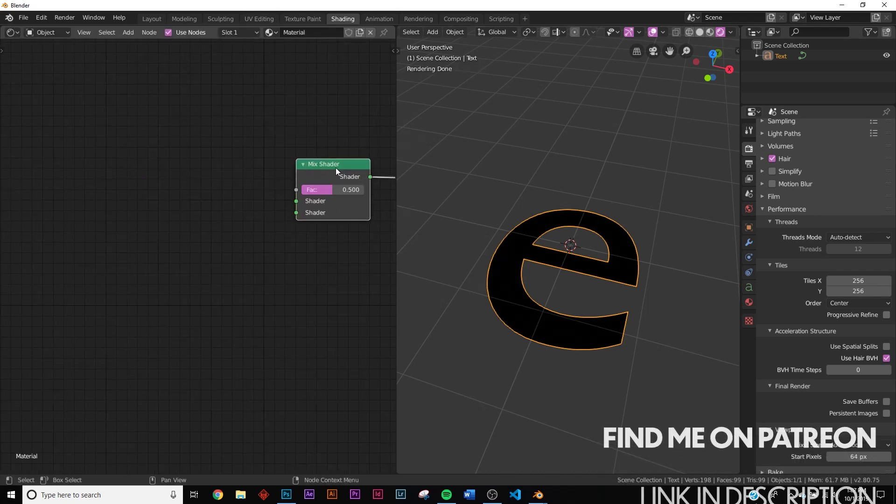
middle_click_drag(322, 196, 225, 206)
- Add an Emission node in front of the Mix Shader
key("shift+a")
left_click(124, 181)
type("em")
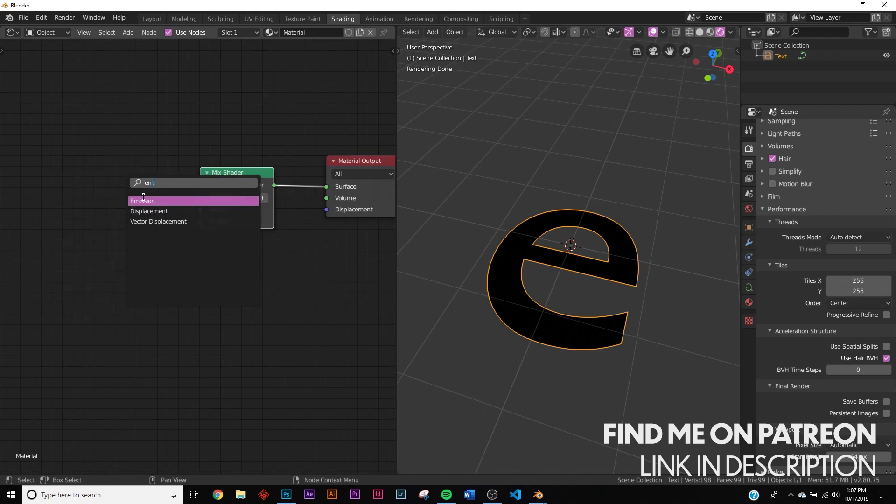
key("Return")
left_click(82, 175)
- Add a Transparent BSDF node below the Emission node
key("shift+a")
left_click(109, 173)
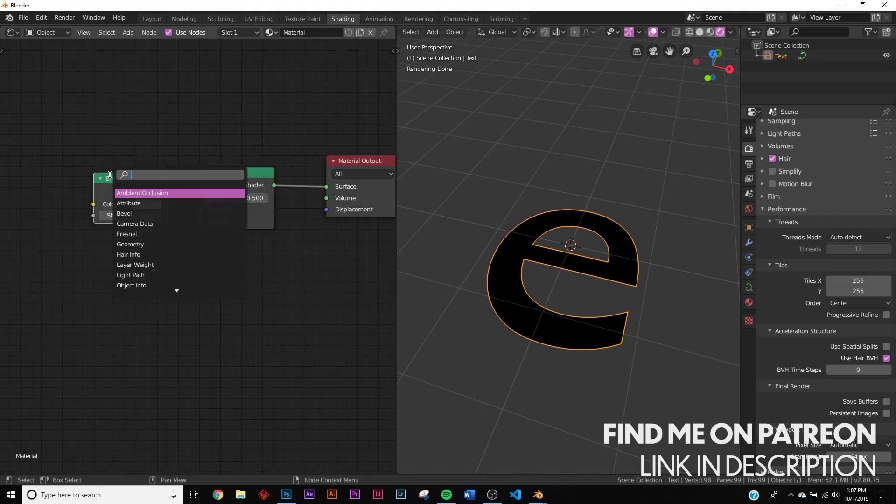
type("tr")
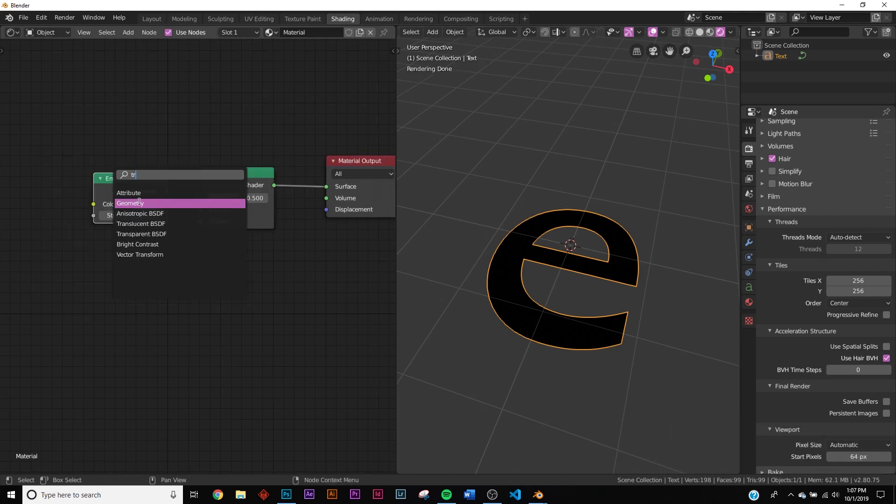
left_click(147, 234)
left_click(151, 244)
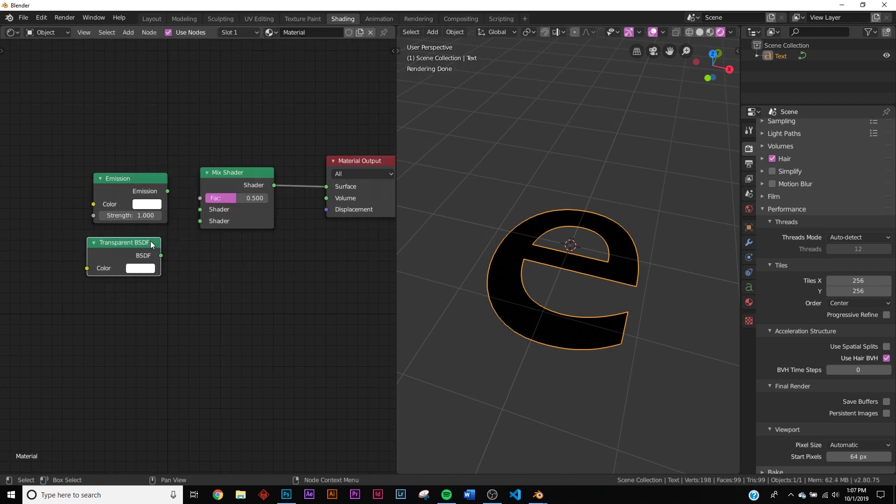
- Connect Transparent BSDF to the Mix Shader's first shader input and Emission to the second, arranging Transparent BSDF above Emission
mouse_move(161, 256)
left_mouse_down()
mouse_move(200, 208)
mouse_move(206, 224)
left_mouse_up()
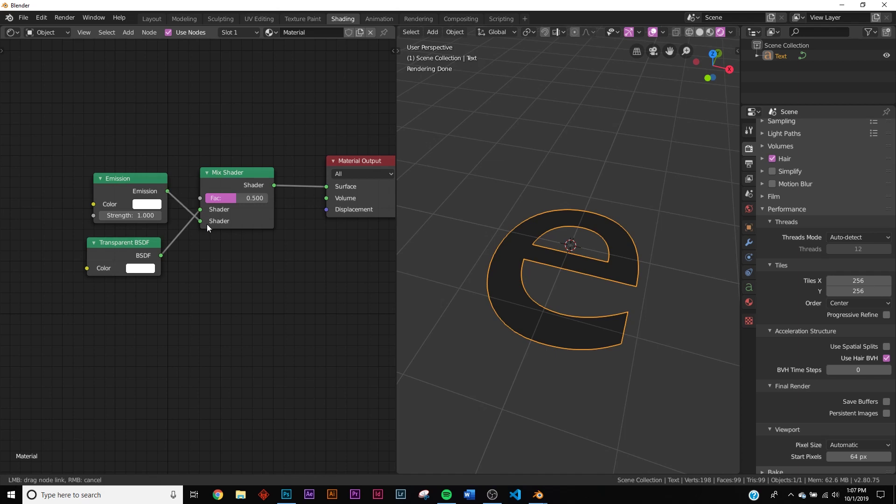
left_click_drag(126, 186, 177, 287)
left_click_drag(107, 236, 115, 179)
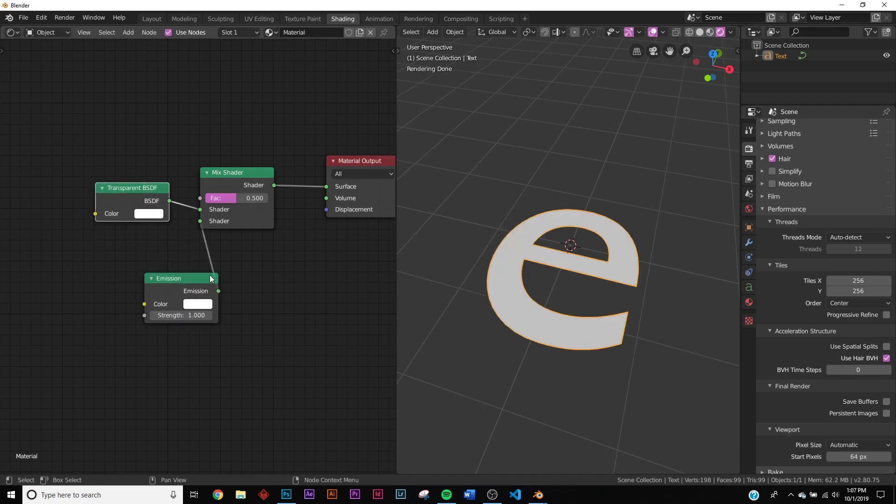
left_click_drag(178, 278, 129, 237)
- Try an Emission strength of 0 and undo the change
middle_click_drag(482, 248, 544, 197)
scroll(546, 262, "up", 4)
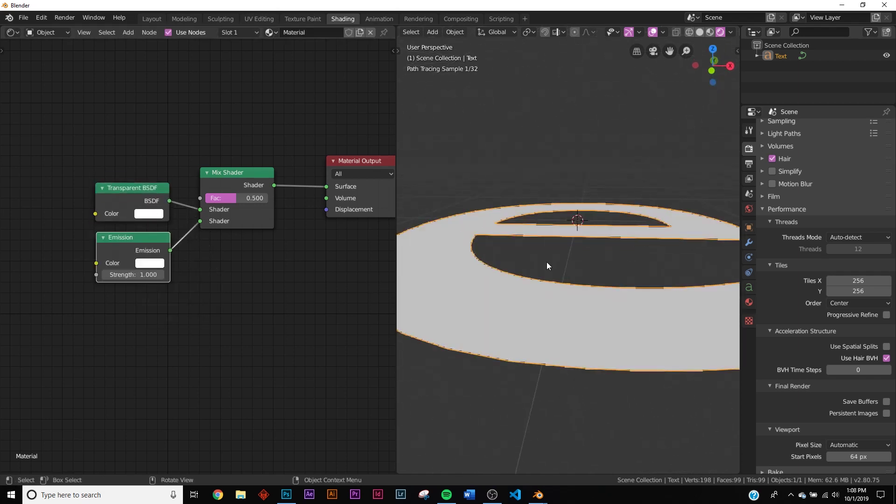
left_click_drag(140, 274, 105, 274)
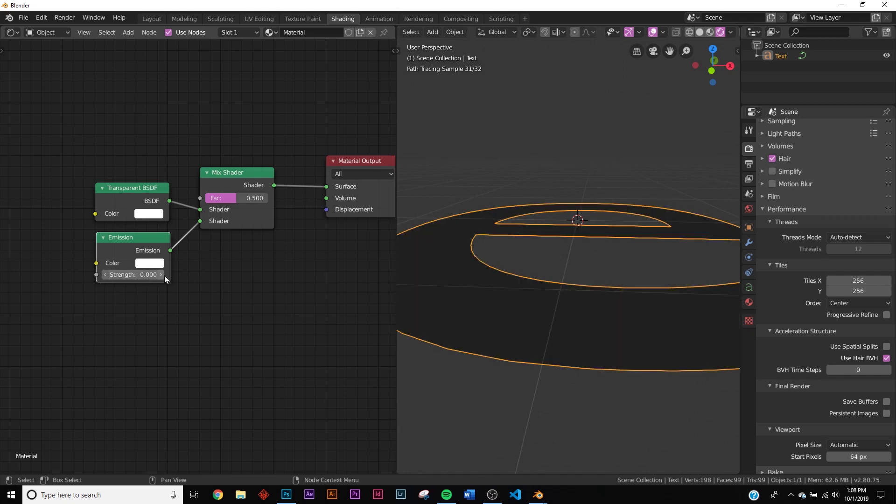
key("ctrl+z")
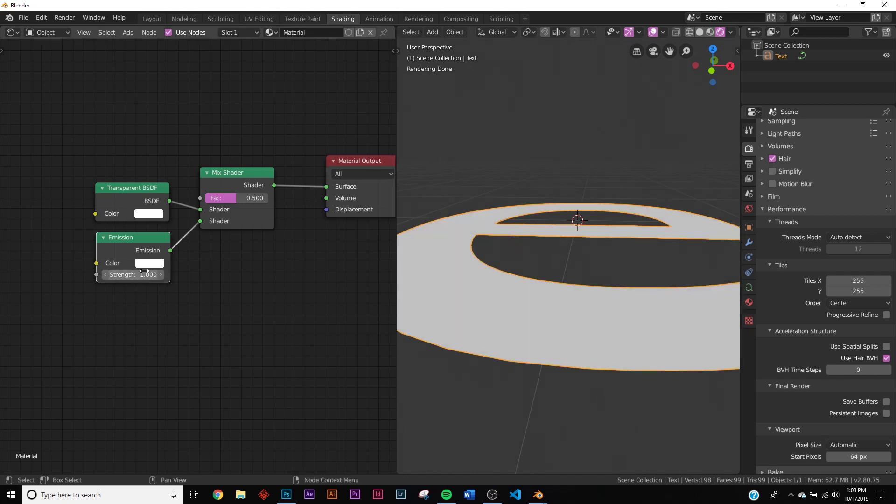
- Set the Emission colour to orange with hue 0.055 and saturation 1, and raise its strength to 40
left_click(149, 263)
left_click(167, 191)
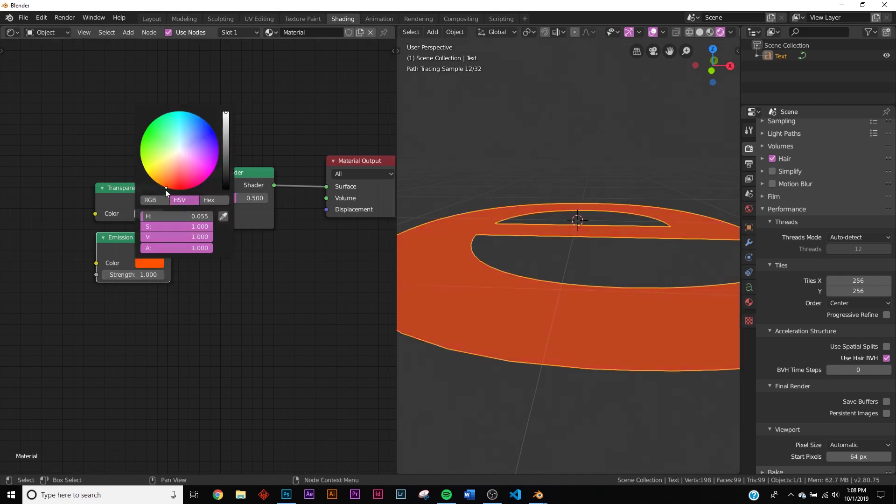
left_click(148, 275)
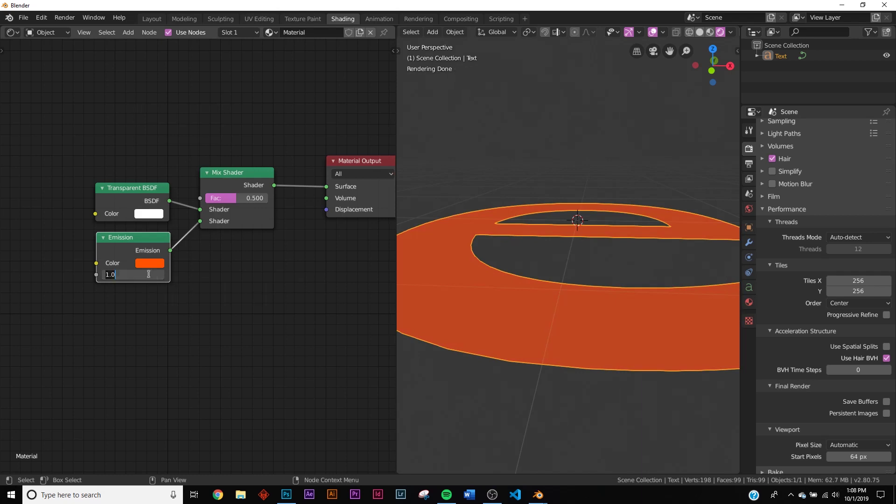
type("40")
key("Return")
mouse_move(537, 280)
middle_mouse_down()
mouse_move(562, 236)
mouse_move(529, 310)
mouse_move(541, 348)
mouse_move(509, 307)
middle_mouse_up()
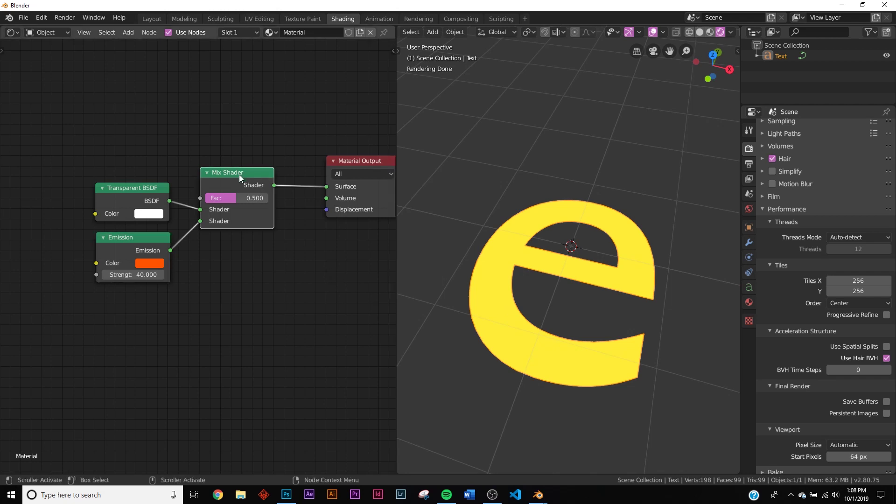
- Raise the Mix Shader above its inputs, add a ColorRamp node and connect its Color output to the Mix Shader's Fac
left_click_drag(239, 175, 253, 96)
middle_click_drag(250, 114, 238, 205)
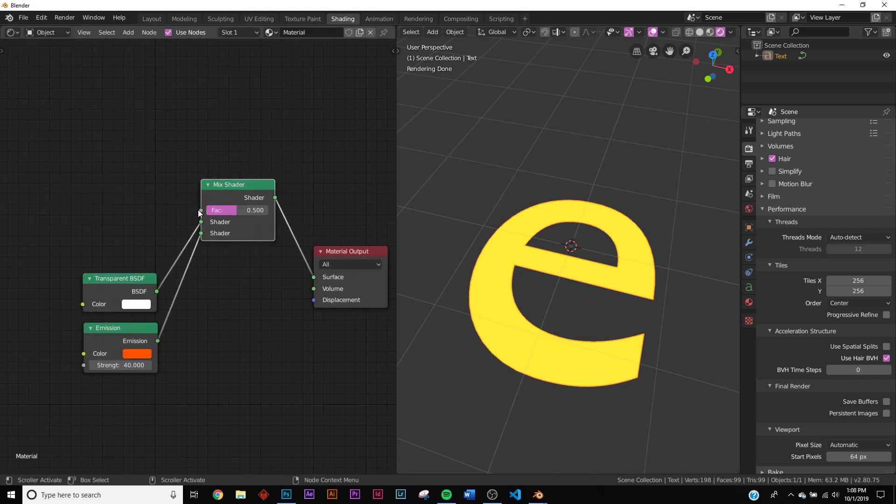
left_click_drag(198, 209, 33, 165)
middle_click_drag(102, 176, 171, 186)
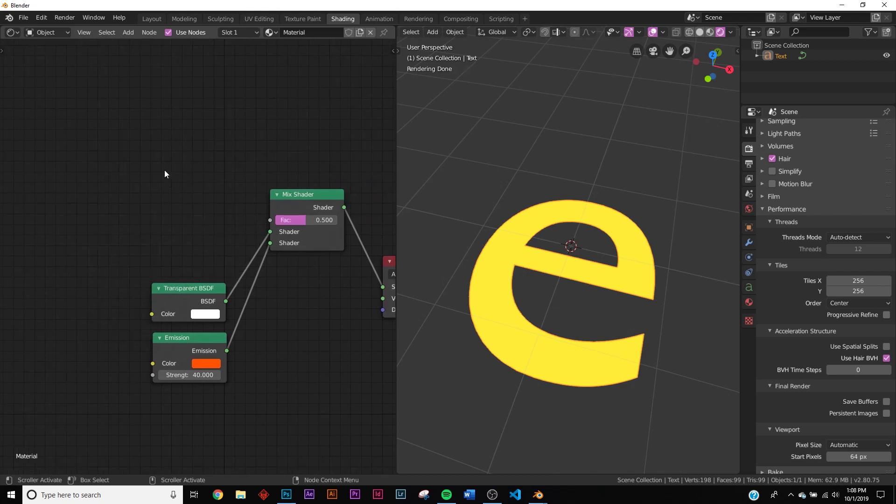
key("shift+a")
left_click(165, 170)
type("col")
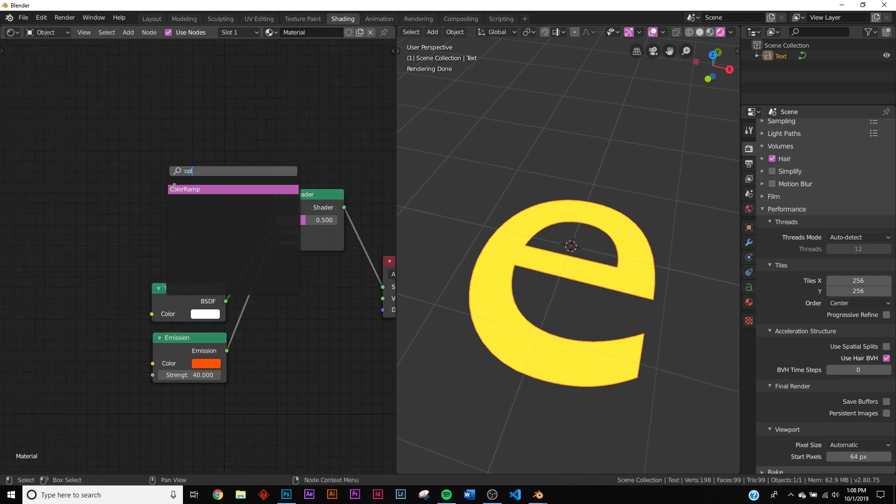
left_click(187, 189)
left_click(161, 149)
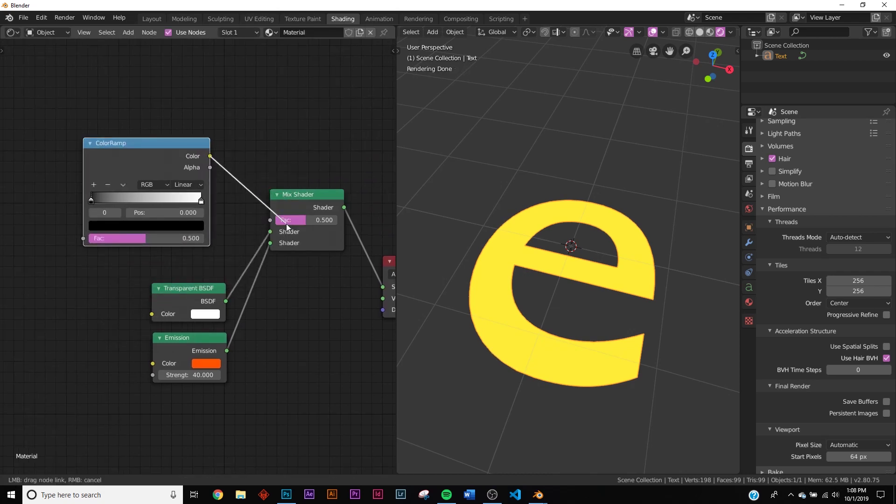
left_click_drag(286, 227, 286, 226)
- Add a Brick Texture node and connect its Color output to the ColorRamp's Fac
middle_click_drag(117, 230, 221, 232)
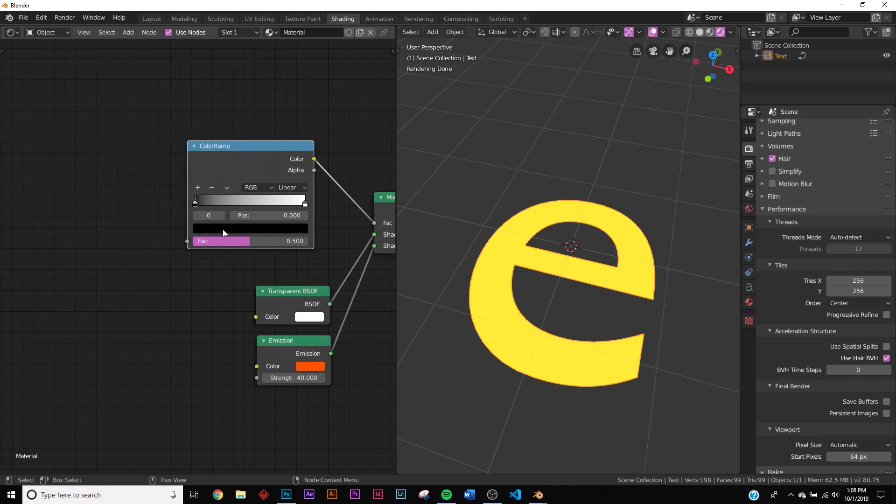
key("shift+a")
left_click(90, 212)
left_click_drag(134, 215, 191, 244)
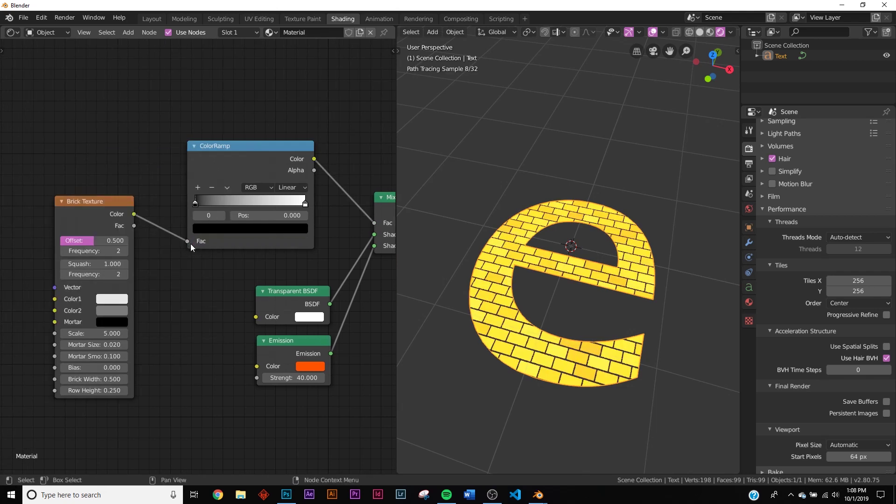
- Set the Brick Texture's Mortar Size to 0 and inspect the pattern on the letter
middle_click_drag(509, 270, 541, 273)
scroll(537, 313, "up", 5)
scroll(537, 313, "down", 5)
scroll(536, 314, "up", 3)
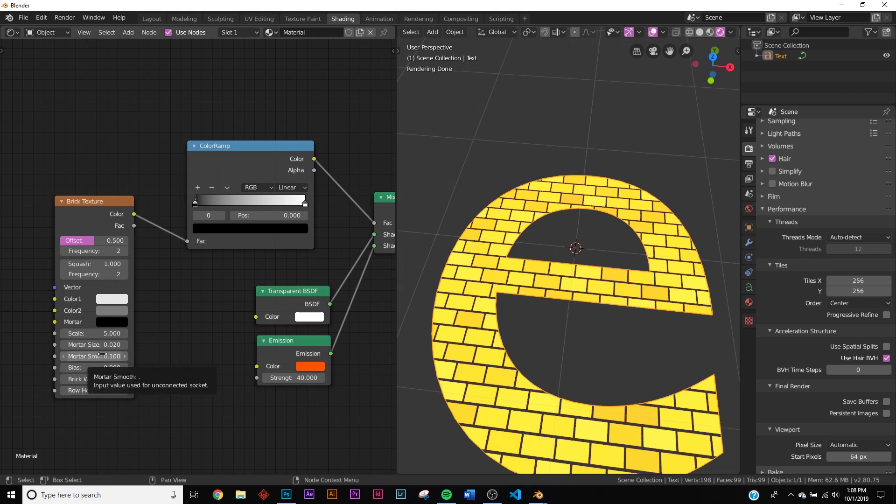
left_click_drag(104, 344, 70, 345)
middle_click_drag(579, 314, 576, 340)
scroll(576, 340, "up", 5)
scroll(555, 216, "down", 6)
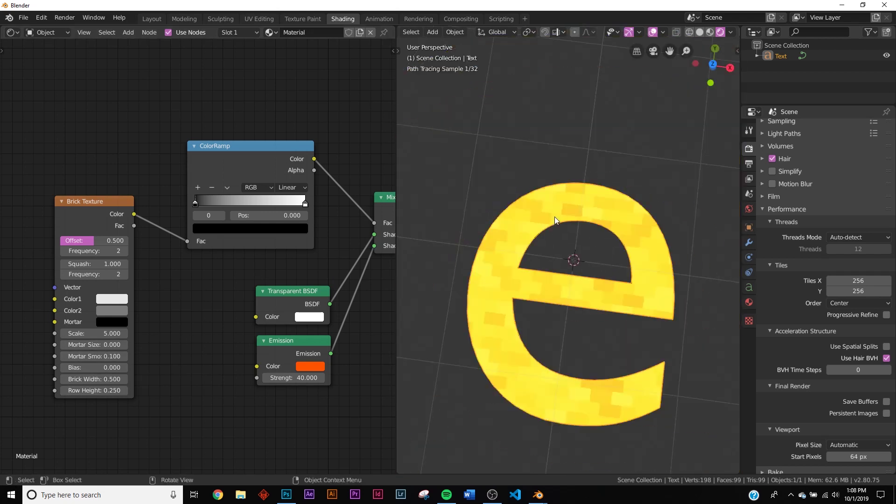
scroll(554, 217, "up", 5)
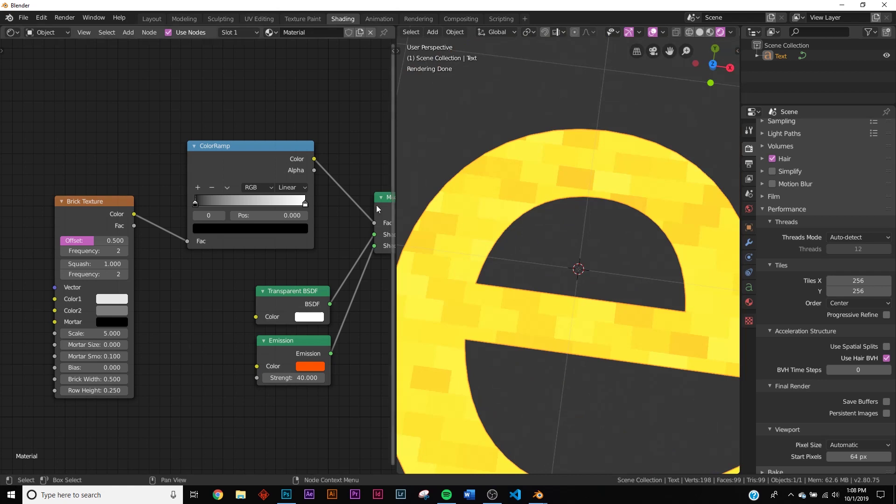
- Adjust the ColorRamp's black stop to position 0.327 so some bricks turn transparent
left_click_drag(199, 200, 271, 211)
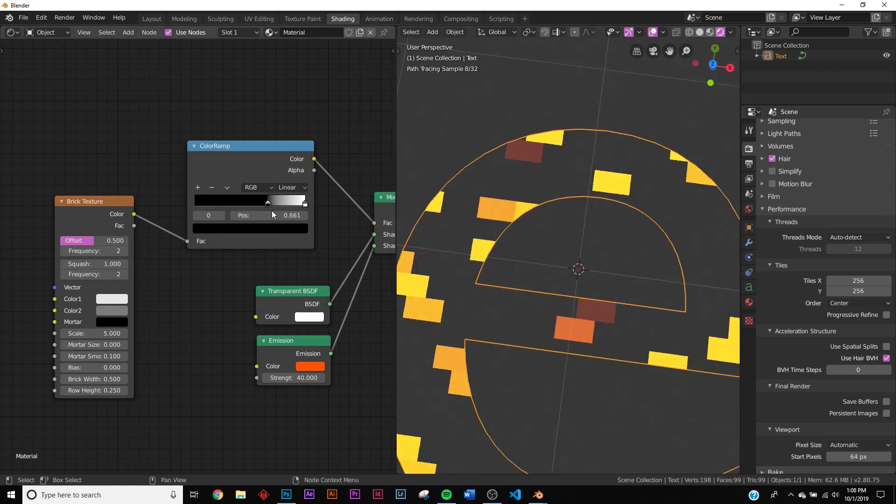
middle_click_drag(607, 299, 559, 346)
left_click_drag(267, 204, 231, 208)
middle_click_drag(589, 276, 600, 247)
- Add Texture Coordinate and Mapping nodes to the Brick Texture, and feed the Object coordinates into Mapping's Vector
scroll(224, 252, "down", 4)
middle_click_drag(177, 252, 248, 226)
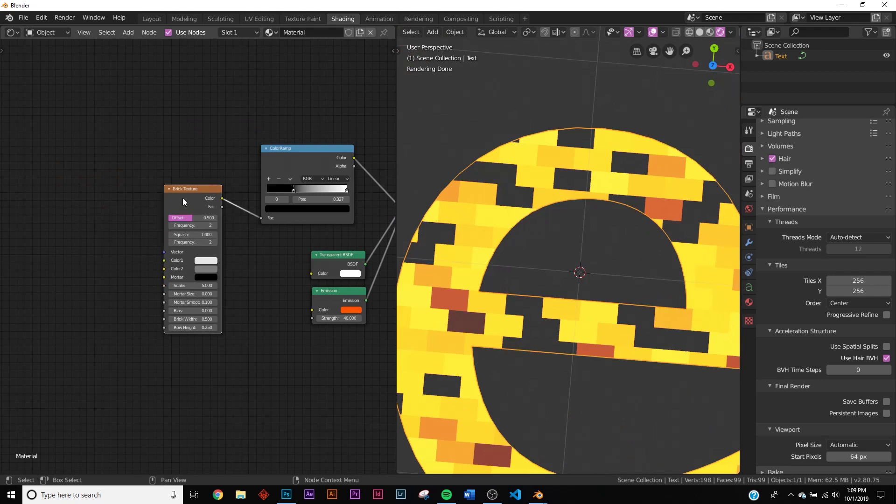
key("ctrl+t")
middle_click_drag(31, 279, 118, 253)
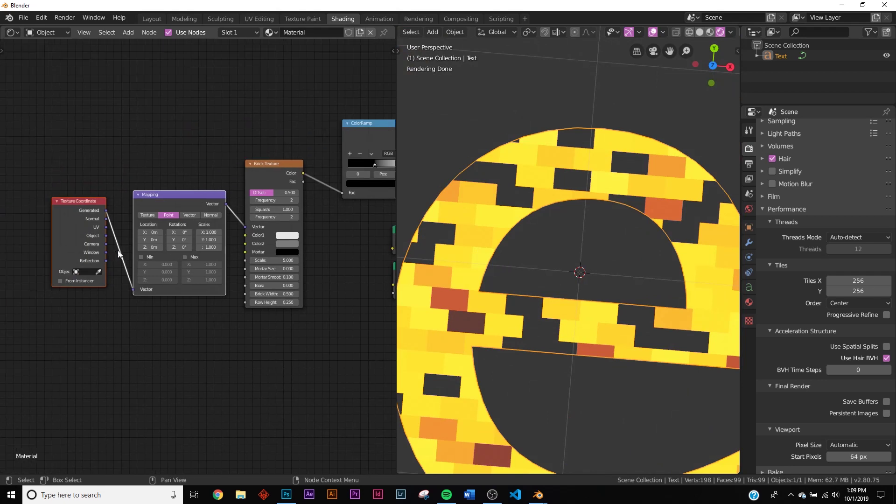
left_click_drag(105, 237, 110, 241)
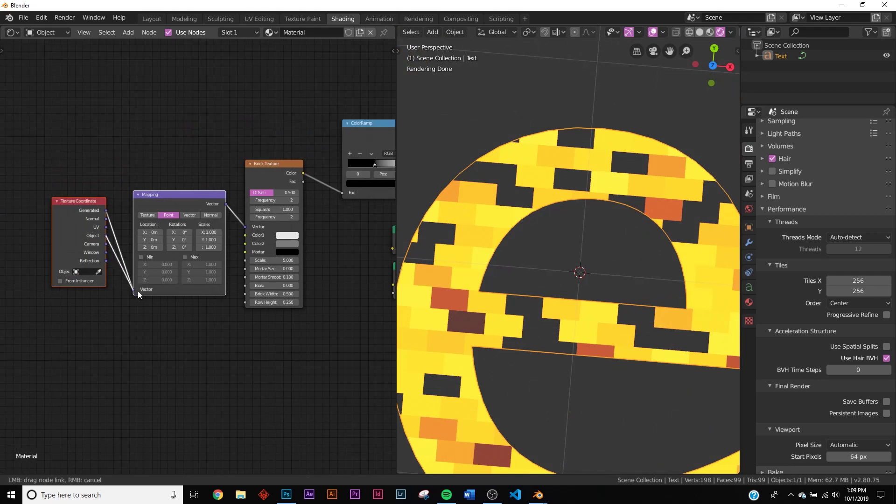
left_click_drag(138, 290, 135, 289)
- Move Texture Coordinate away from Mapping and insert a Voronoi Texture node on the link between them
scroll(108, 257, "up", 4)
middle_click_drag(77, 207, 108, 203)
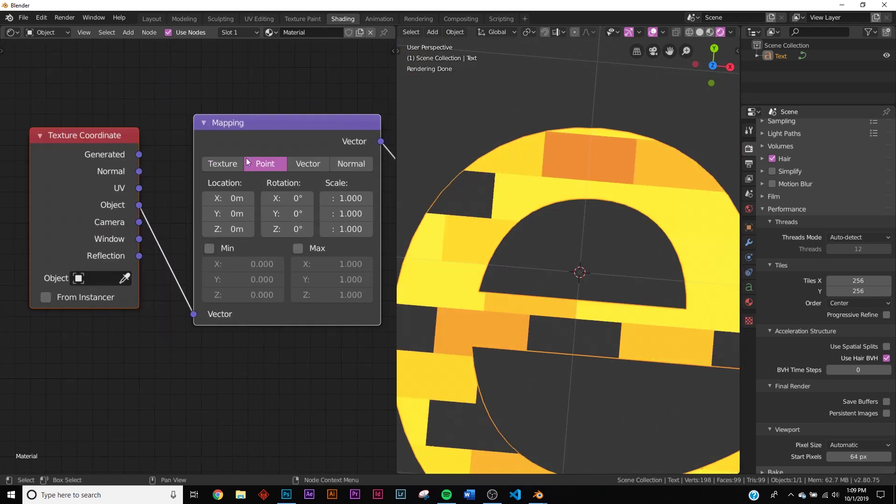
scroll(186, 201, "down", 4)
middle_click_drag(380, 229, 338, 197)
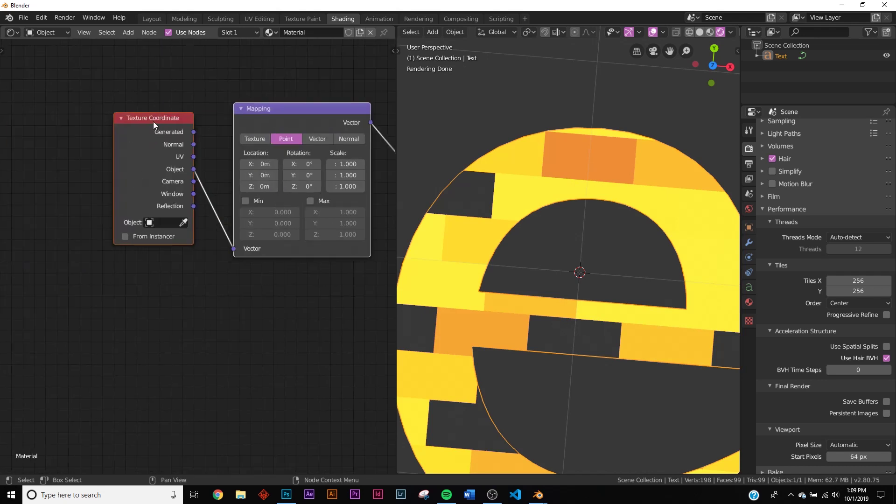
left_click_drag(153, 121, 19, 145)
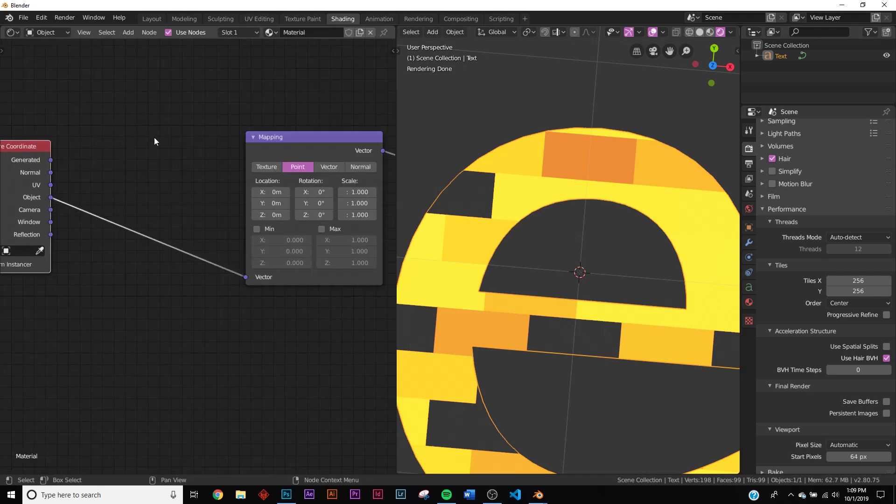
key("shift+a")
left_click(177, 143)
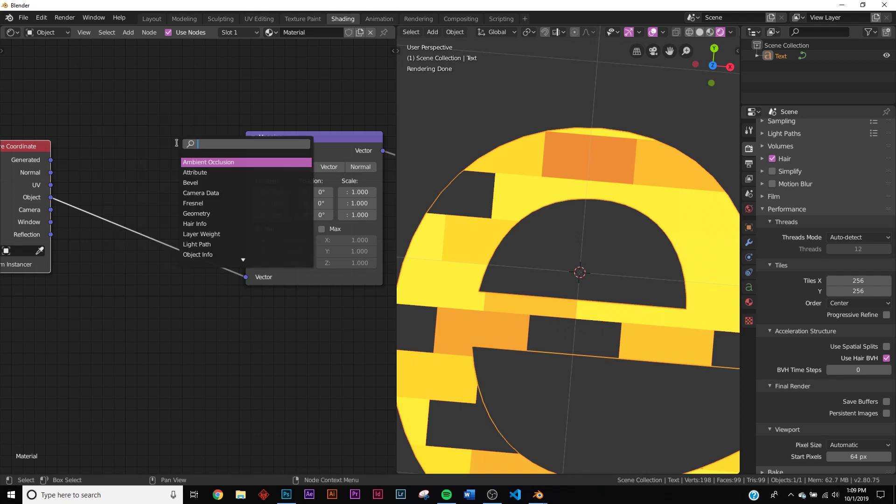
type("vor")
key("Return")
left_click(71, 186)
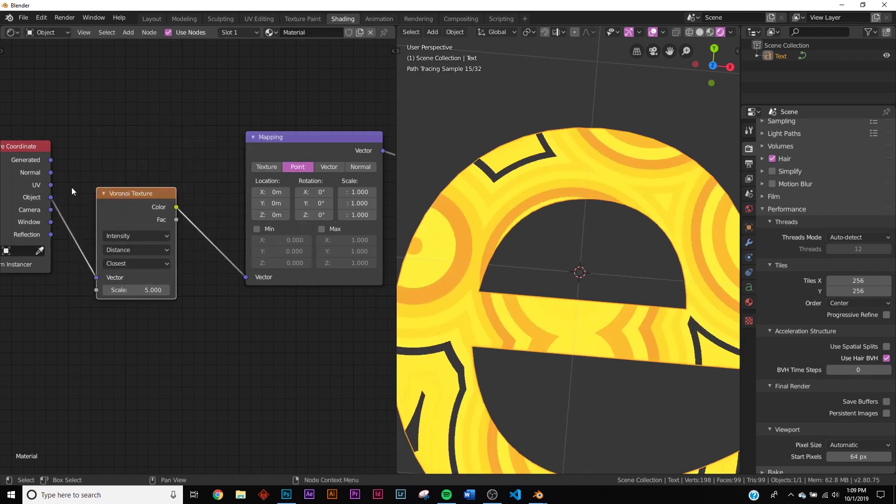
- Insert a MixRGB node between the Voronoi Texture and Mapping, raise the Voronoi node, and connect Object coordinates to Color2
scroll(541, 318, "up", 3)
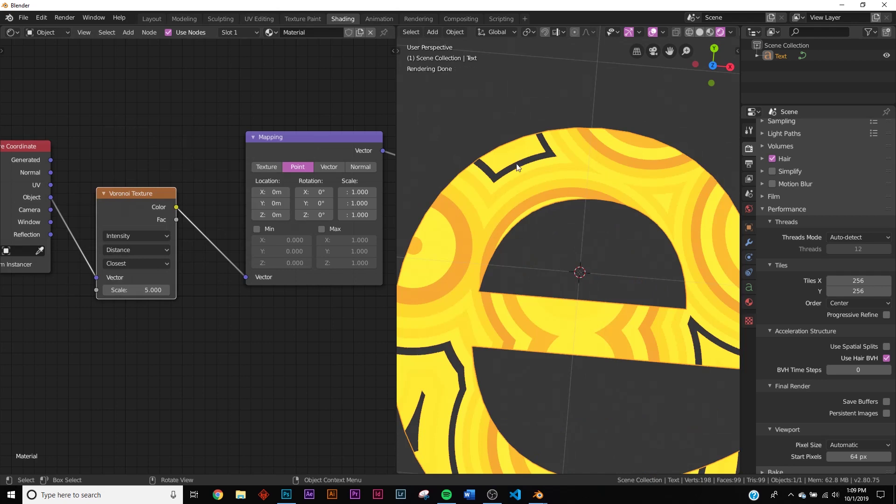
key("shift+a")
left_click(212, 184)
type("mix")
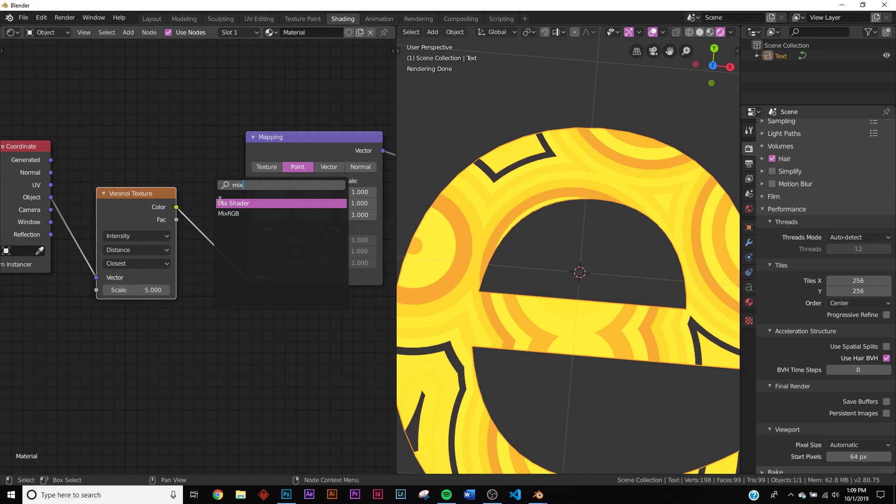
left_click(225, 213)
left_click(172, 208)
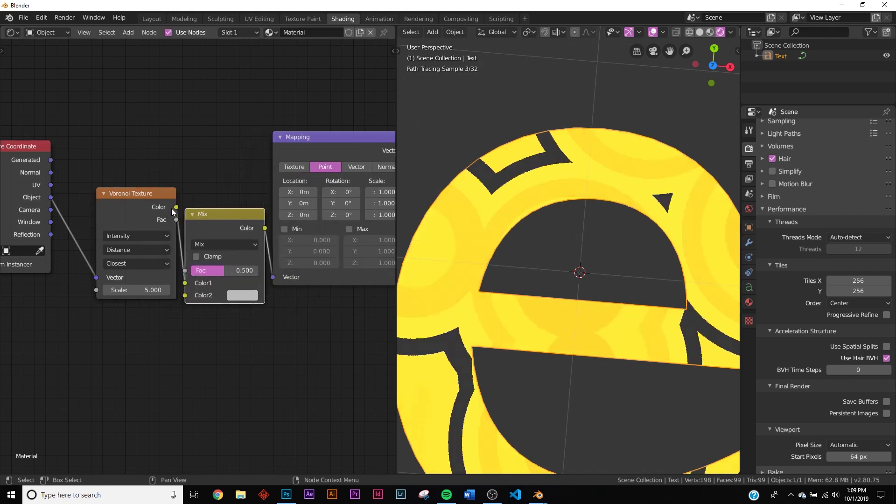
left_click_drag(131, 197, 142, 94)
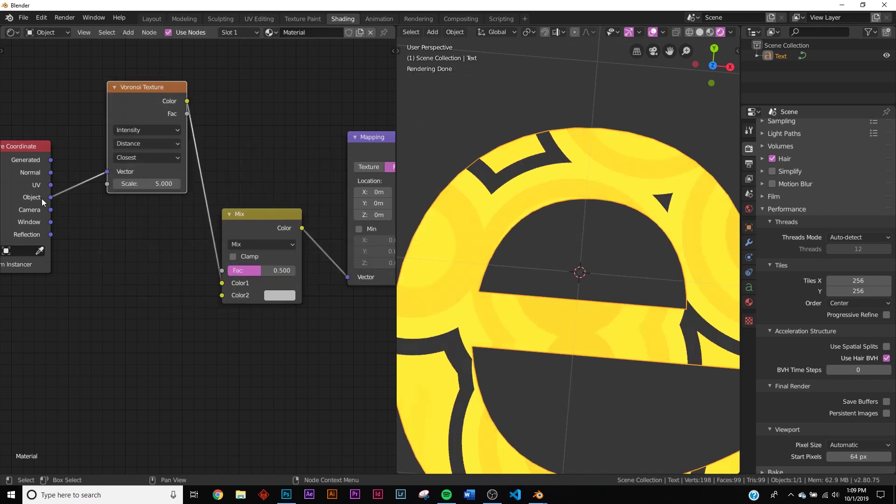
left_click_drag(50, 198, 222, 299)
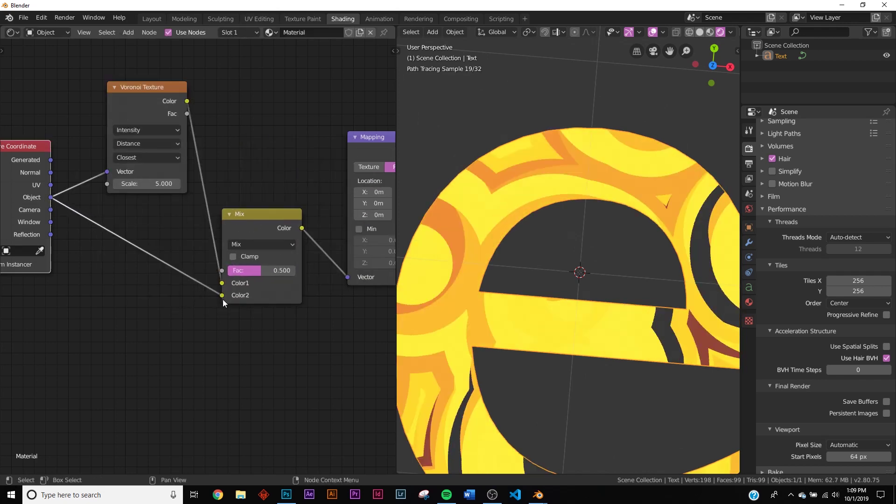
- Try the Mix node's factor at 1 and lower it to 0.739
left_click(260, 270)
type("1")
key("Return")
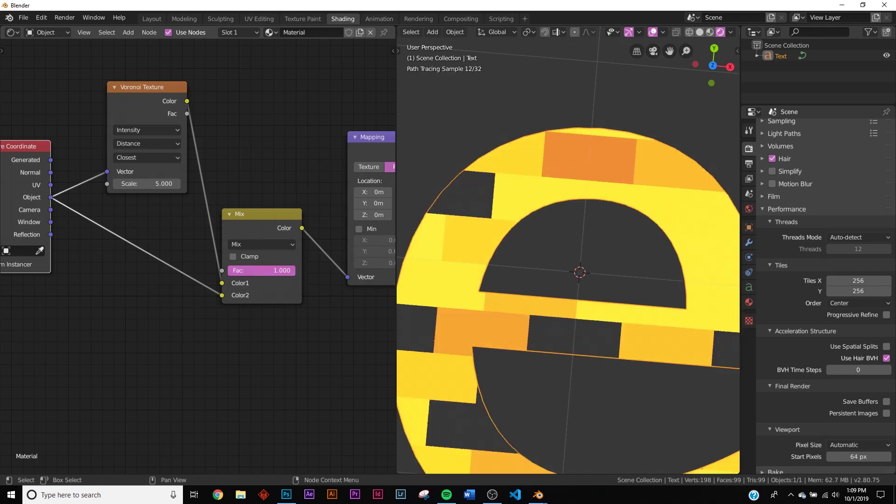
mouse_move(294, 271)
left_mouse_down()
mouse_move(268, 270)
mouse_move(277, 271)
left_mouse_up()
- Preview the letter in Look Dev shading and check the render engine settings
key("z")
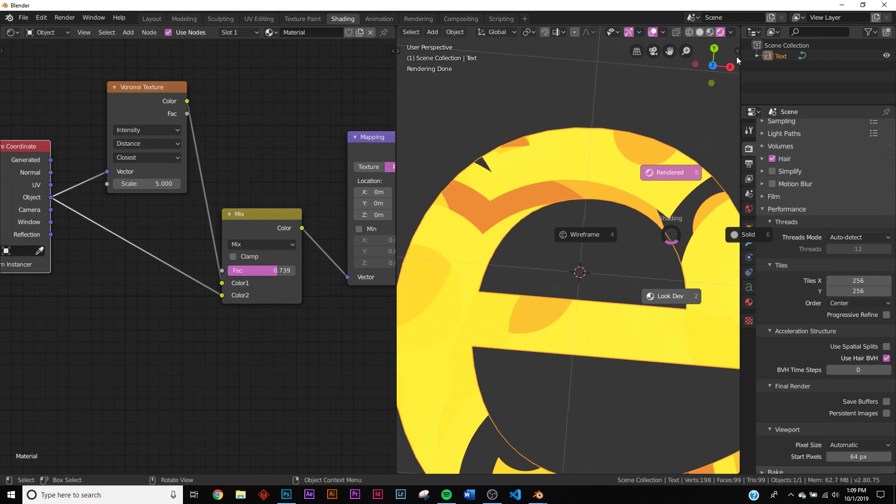
left_click(666, 196)
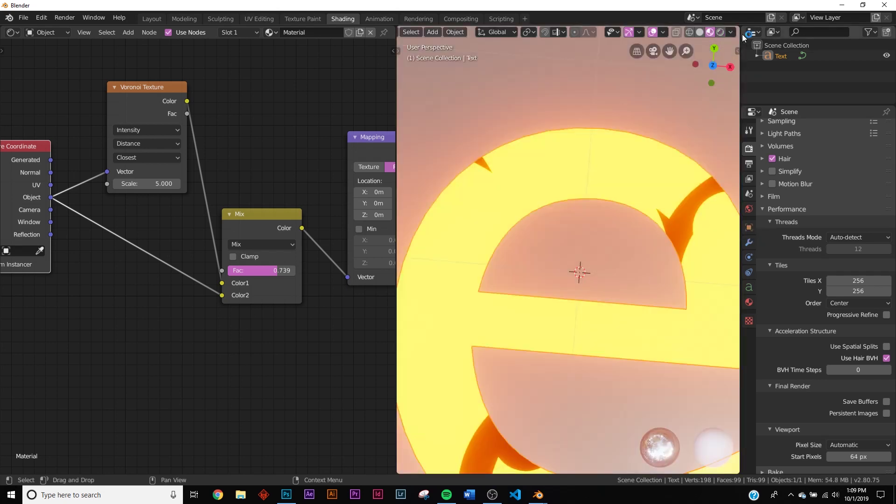
scroll(783, 195, "up", 4)
scroll(635, 261, "down", 2)
scroll(626, 265, "up", 2)
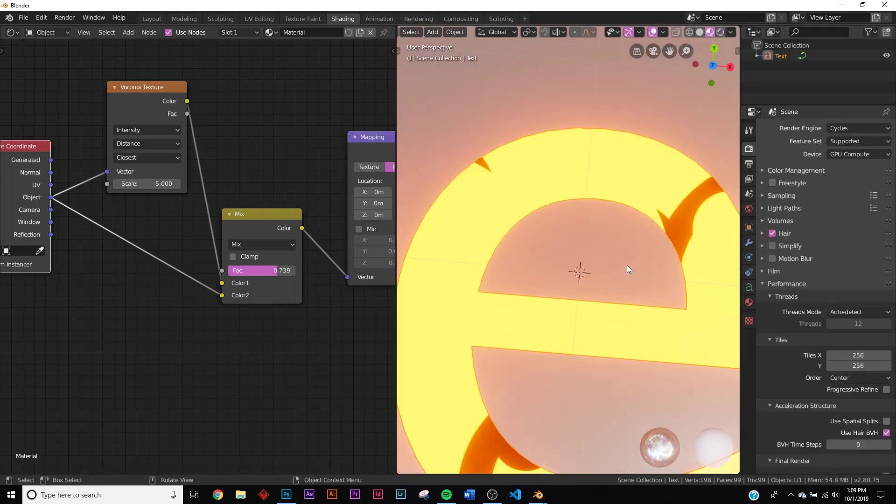
- Set the Voronoi Texture's coloring to Cells and its distance metric to Minkowski
left_click(146, 183)
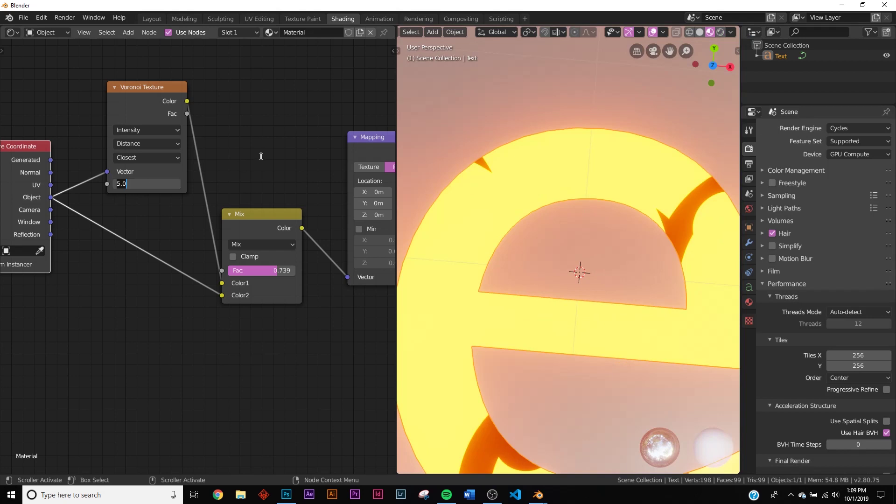
left_click(150, 130)
left_click(145, 154)
left_click(148, 141)
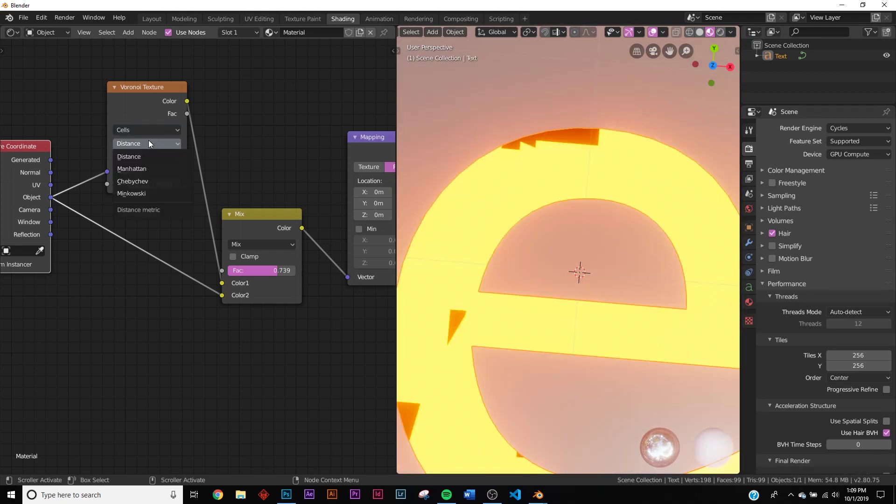
left_click(146, 191)
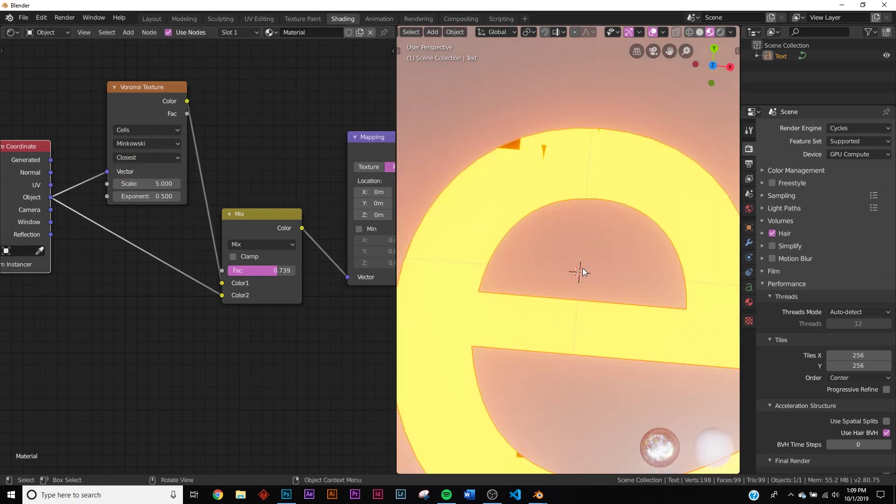
- Return the viewport to Rendered shading and view more of the letter
key("z")
left_click(548, 192)
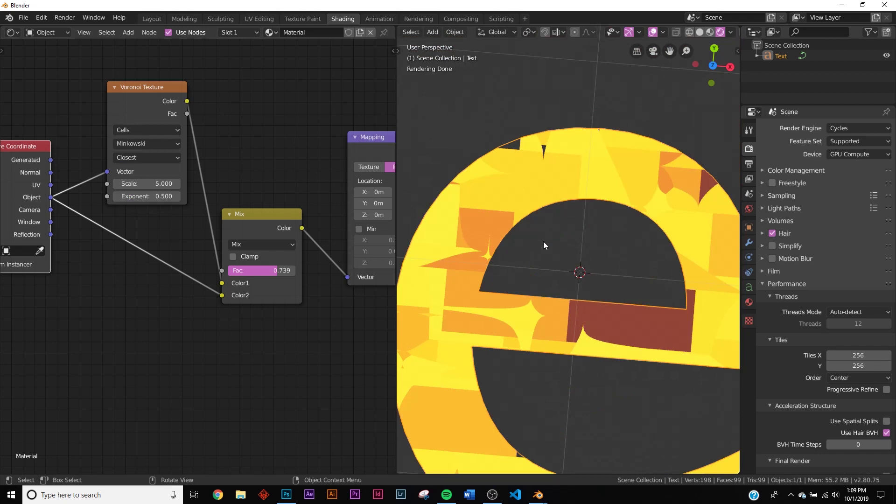
scroll(586, 267, "down", 2)
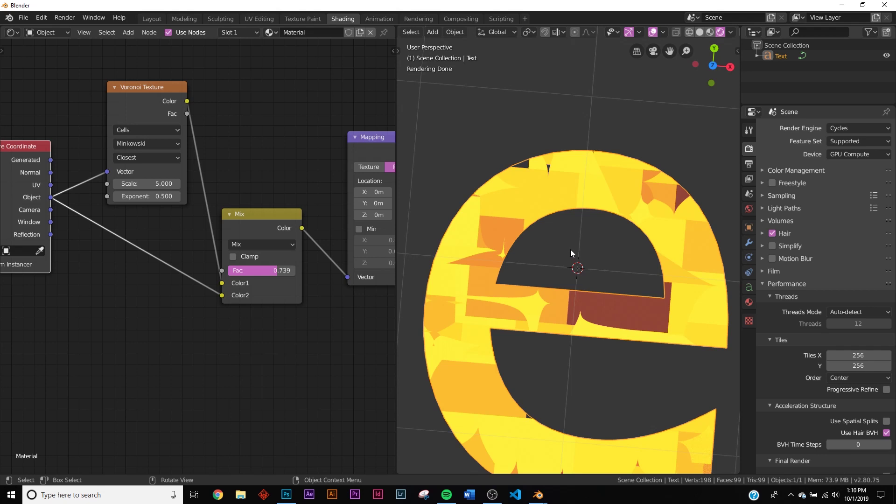
- Try an exponent of 0.2 on the Voronoi Texture and inspect the pattern on the letter
left_click(158, 196)
type("0.5")
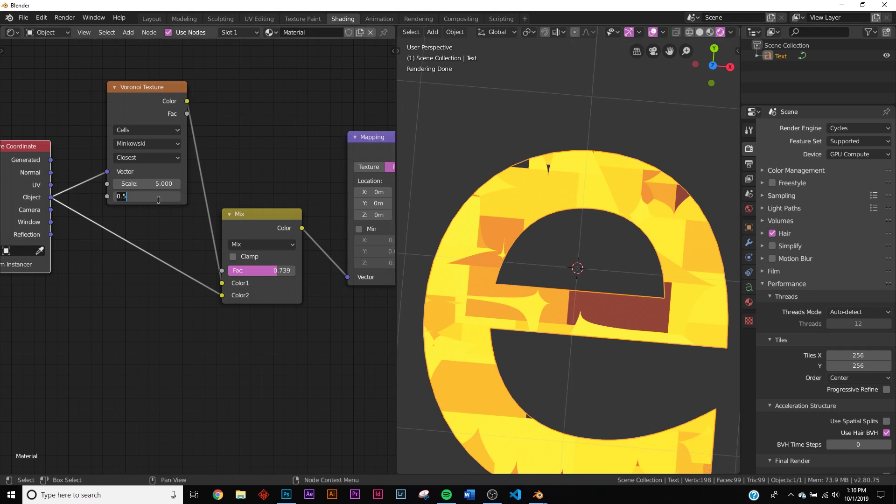
type("200")
key("Return")
scroll(453, 245, "up", 3)
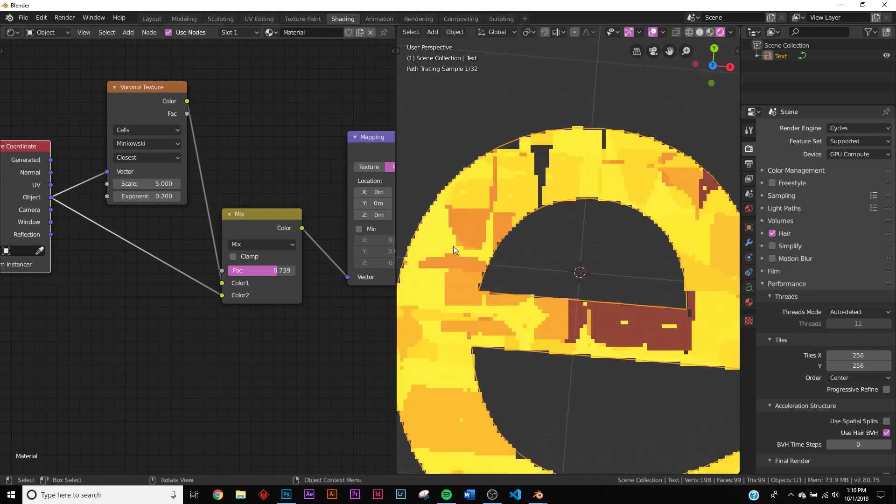
- Set the Voronoi Texture's exponent to 0.1 and check the pattern across the letter
left_click(152, 197)
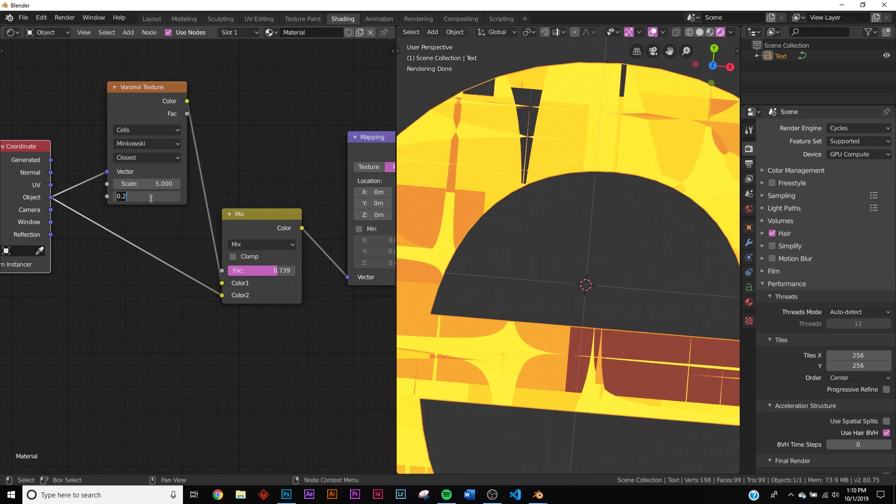
type("100")
key("Return")
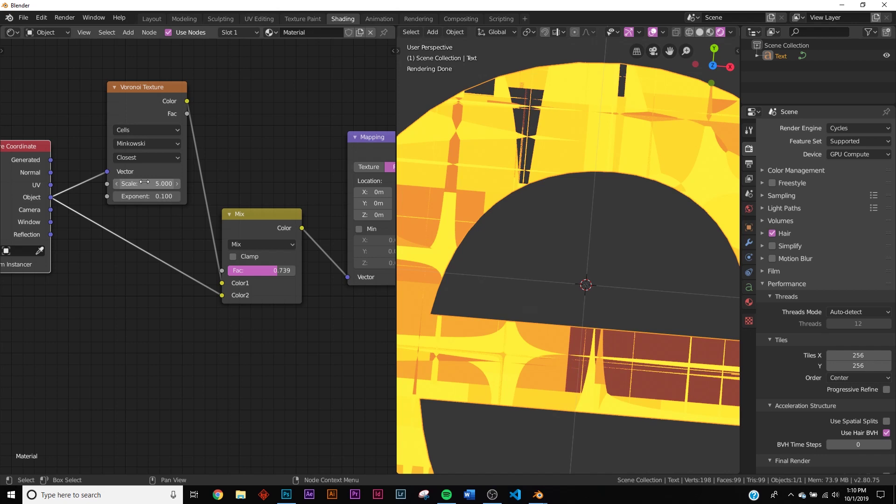
scroll(566, 332, "down", 7)
scroll(567, 333, "up", 6)
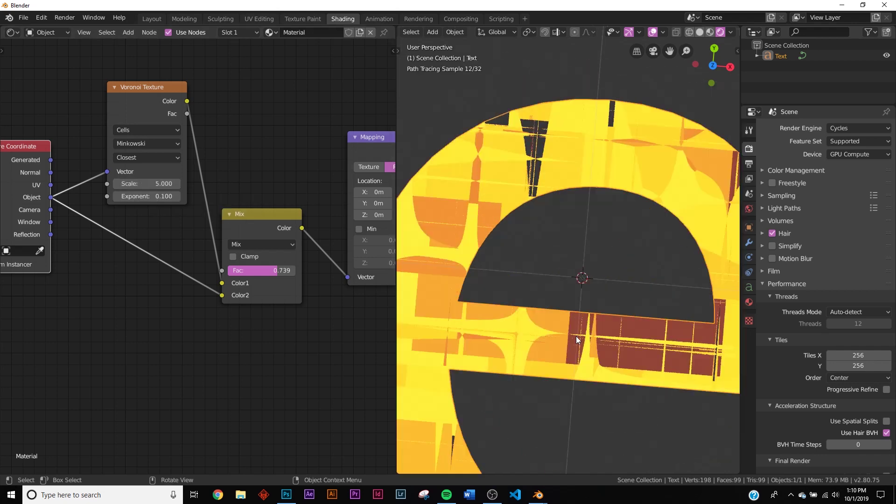
scroll(576, 336, "down", 2)
- Try the Mix node's factor at 0.795 and fine-tune it to vary the brick distortion
left_click_drag(283, 273, 262, 274)
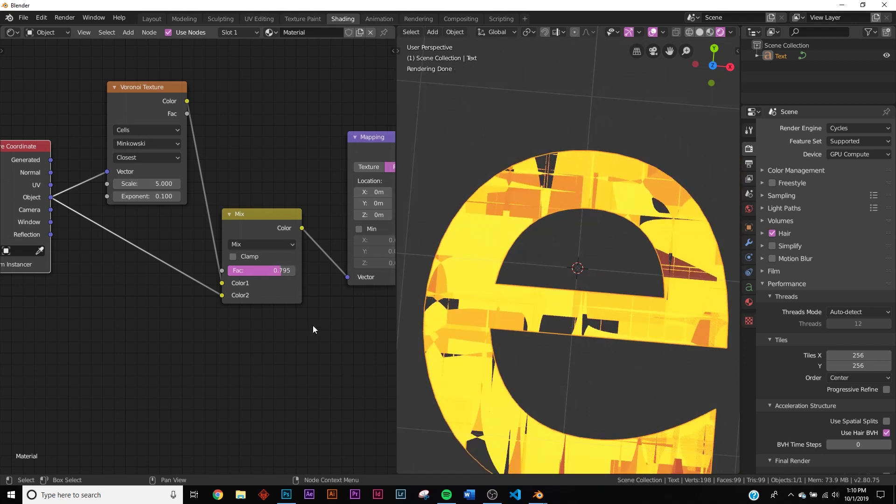
mouse_move(371, 286)
middle_mouse_down()
mouse_move(55, 311)
mouse_move(356, 283)
middle_mouse_up()
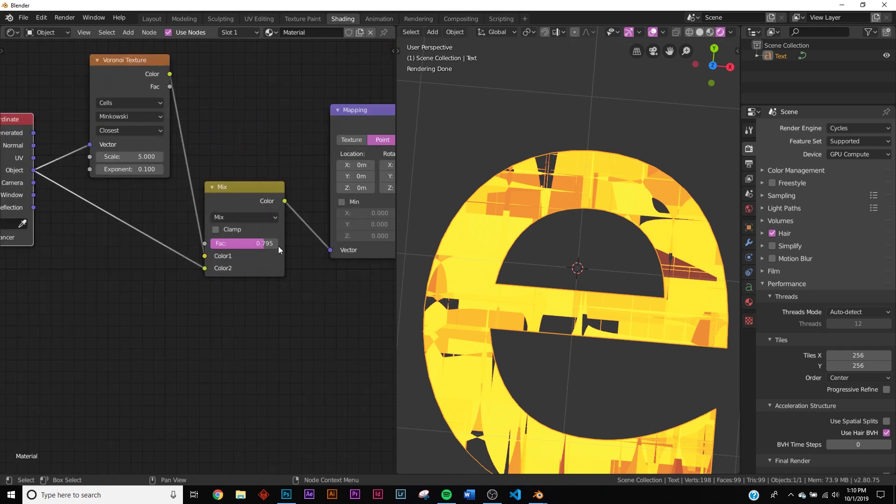
mouse_move(279, 246)
left_mouse_down()
mouse_move(262, 245)
mouse_move(298, 246)
mouse_move(271, 243)
left_mouse_up()
middle_click_drag(320, 215, 152, 266)
scroll(152, 266, "down", 5)
middle_click_drag(242, 245, 135, 258)
scroll(319, 139, "up", 4)
middle_click_drag(319, 139, 169, 245)
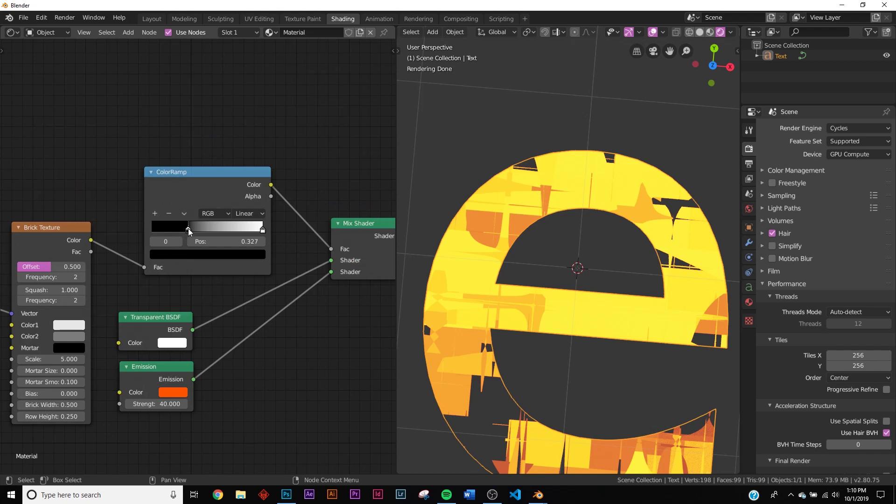
- Switch the viewport to Solid shading and add a mesh plane at the letter's location
scroll(550, 276, "down", 5)
key("z")
left_click(641, 303)
scroll(620, 275, "up", 2)
middle_click_drag(620, 275, 607, 219)
key("shift+a")
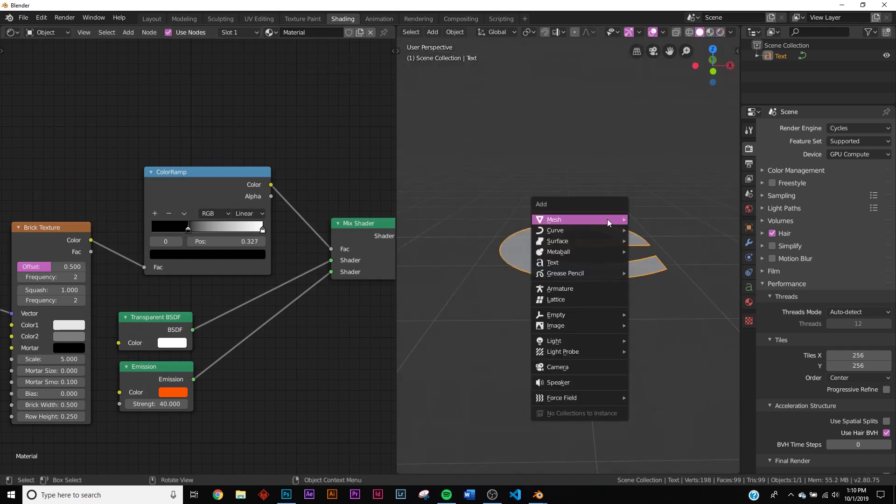
mouse_move(607, 220)
left_click(640, 222)
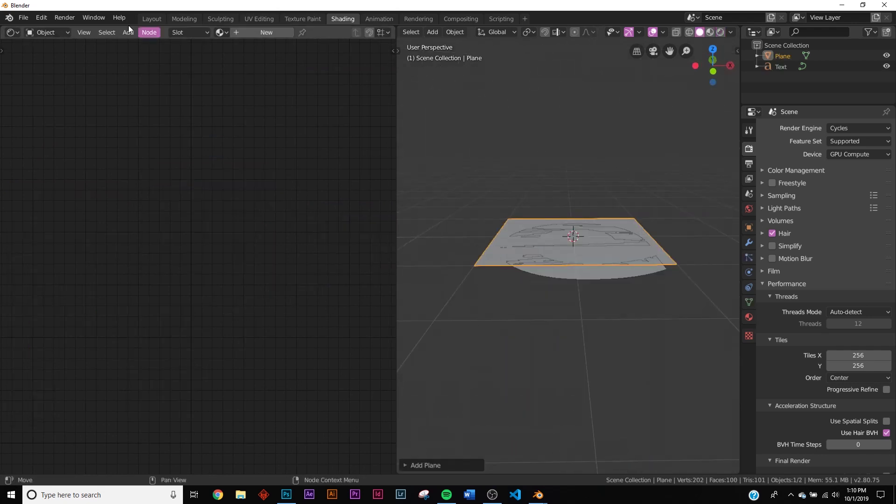
- Switch to the Layout workspace and raise the plane about 0.186 m above the letter along Z
left_click(152, 18)
middle_click_drag(345, 159, 99, 80)
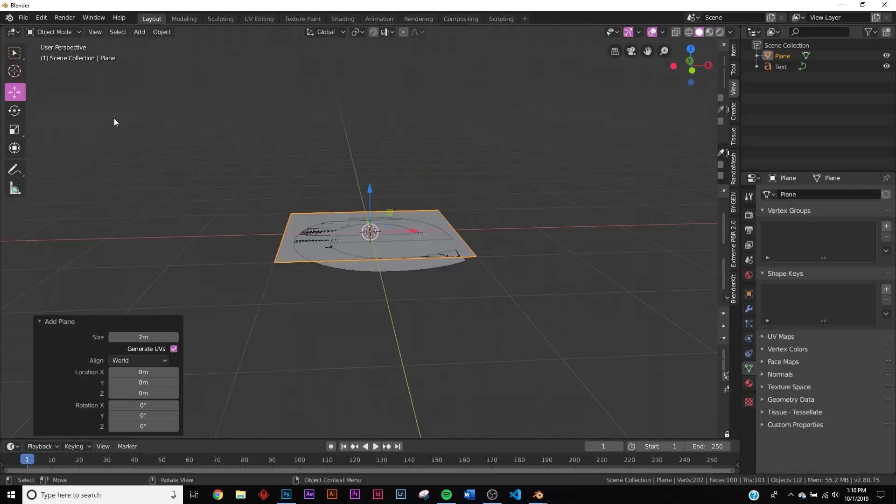
left_click_drag(374, 189, 372, 173)
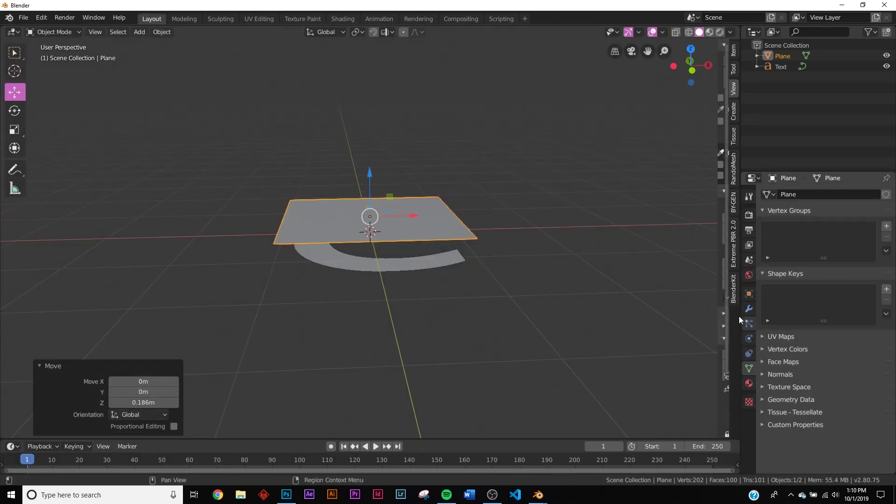
middle_click_drag(487, 228, 483, 249)
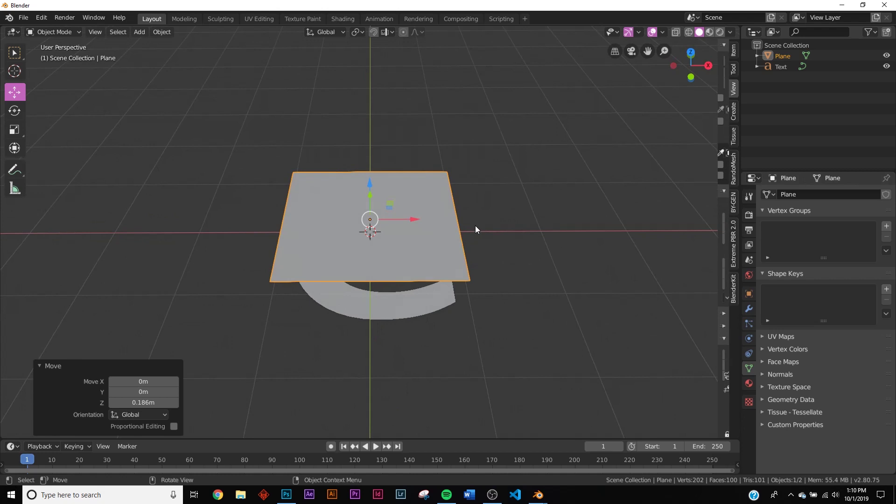
- Scale the plane to 16 in X and 9 in Y
left_click(749, 294)
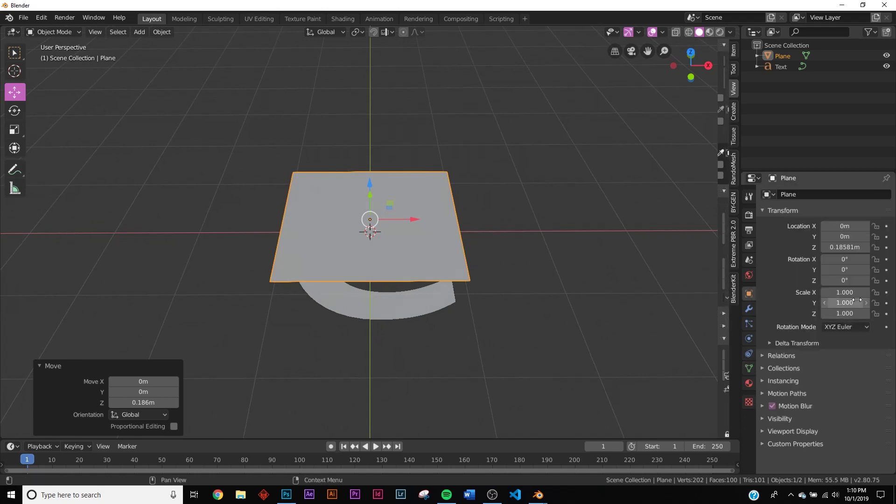
left_click(848, 293)
type("16")
key("Return")
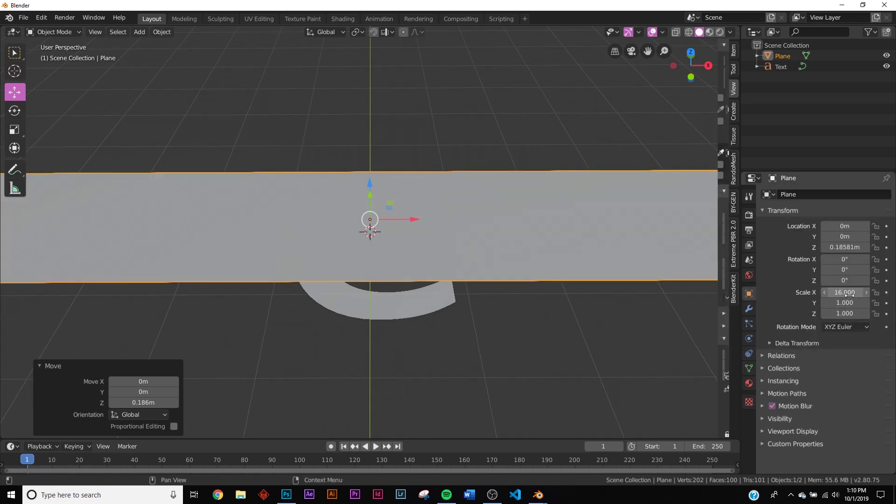
type("9")
key("Return")
scroll(584, 282, "down", 10)
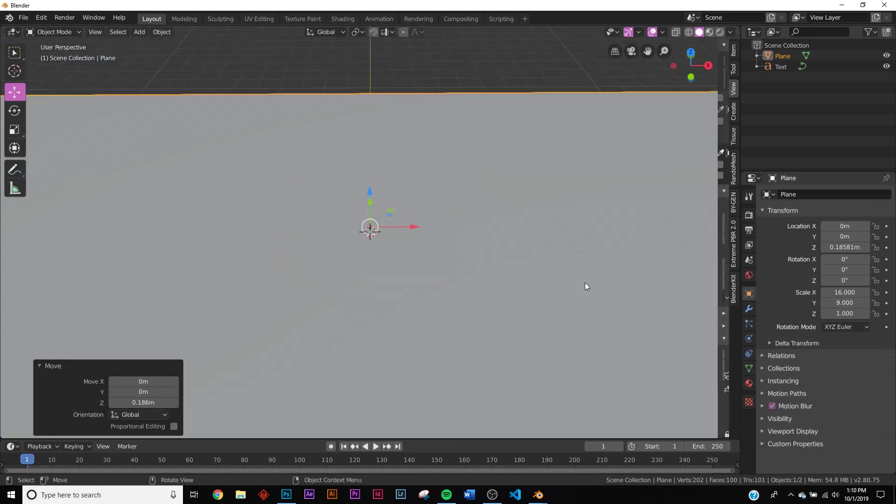
middle_click_drag(482, 310, 424, 299)
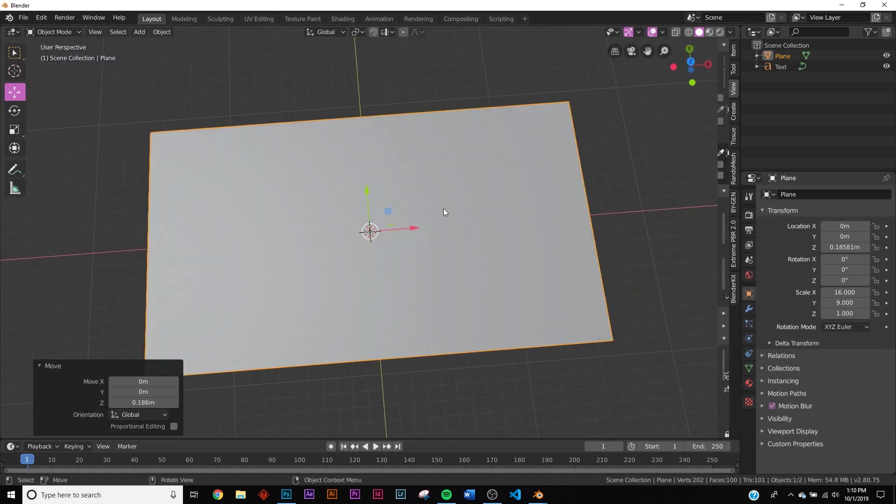
- Look at the scene from the top, add a camera and align it to that view
key("grave")
left_click(452, 140)
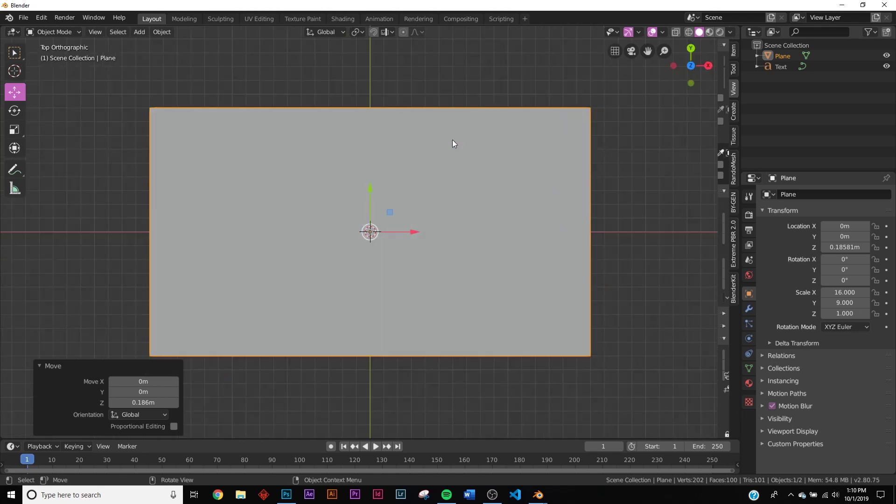
key("grave")
left_click(447, 94)
key("shift+a")
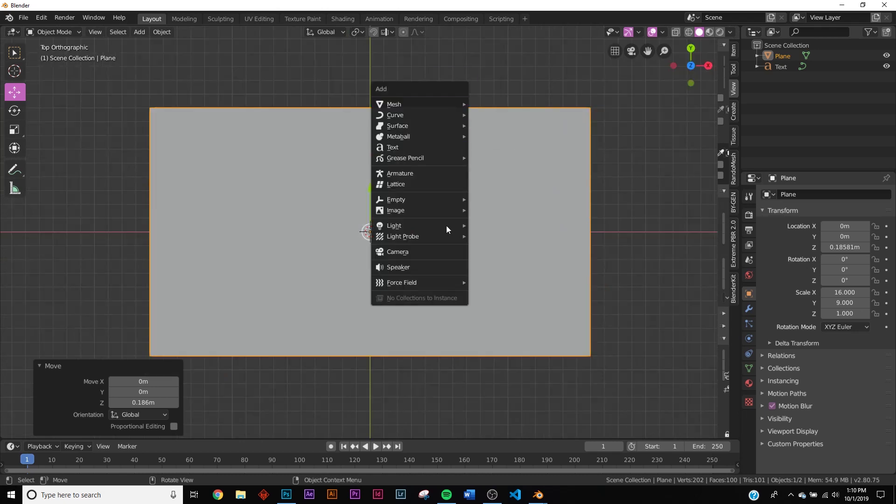
left_click(418, 253)
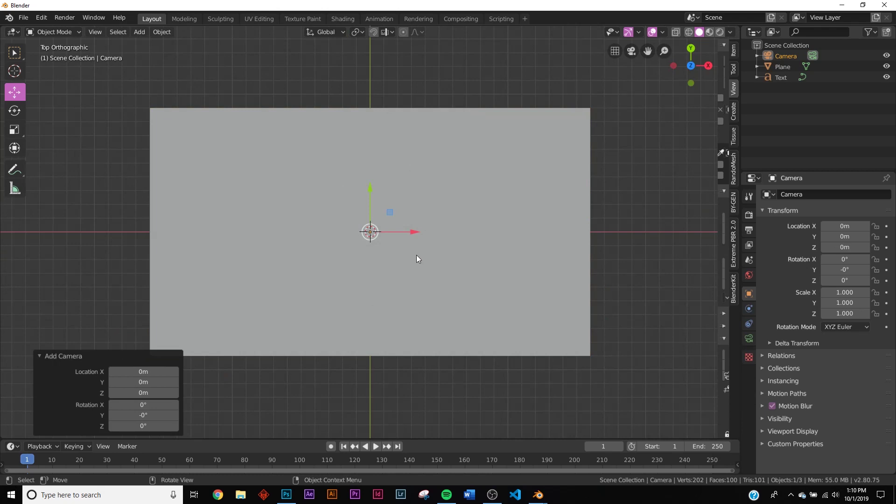
key("ctrl+alt+KP_0")
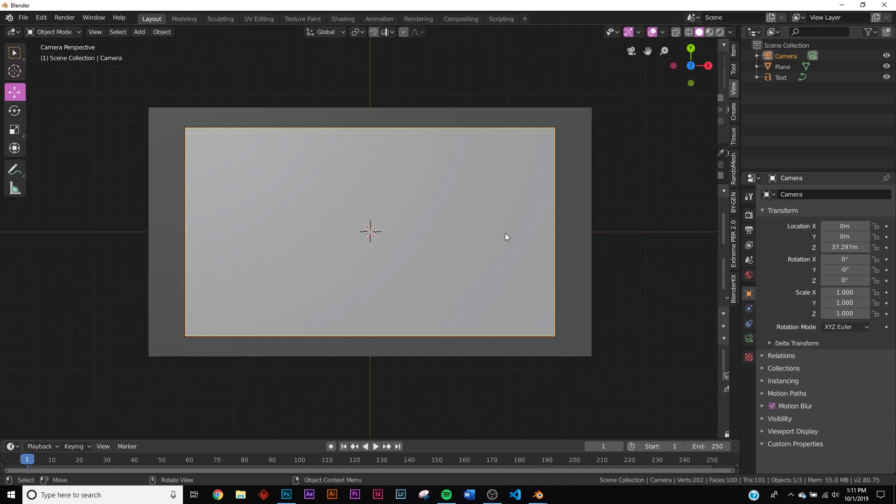
- Scale the plane down uniformly by about 0.254 so it still covers the letter
left_click(550, 223)
key("s")
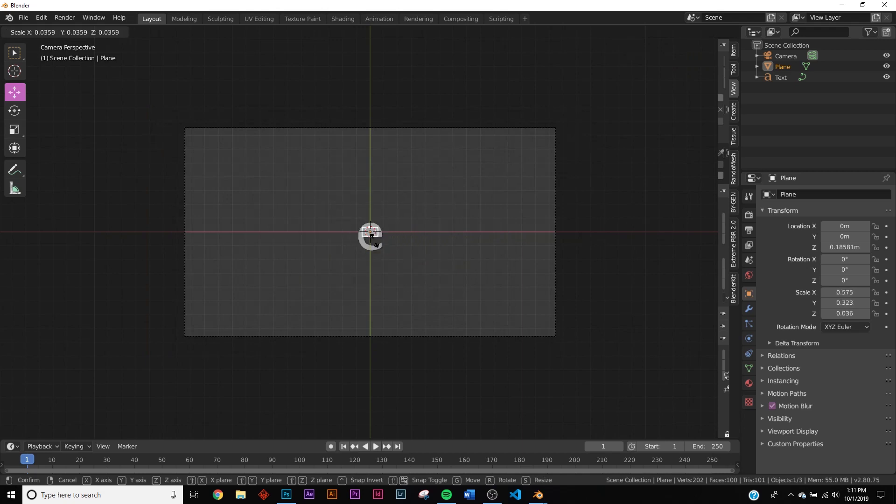
left_click(417, 278)
- Move the camera about 26.3 m along its local Z toward the plane until the plane slightly overfills the frame
left_click(786, 56)
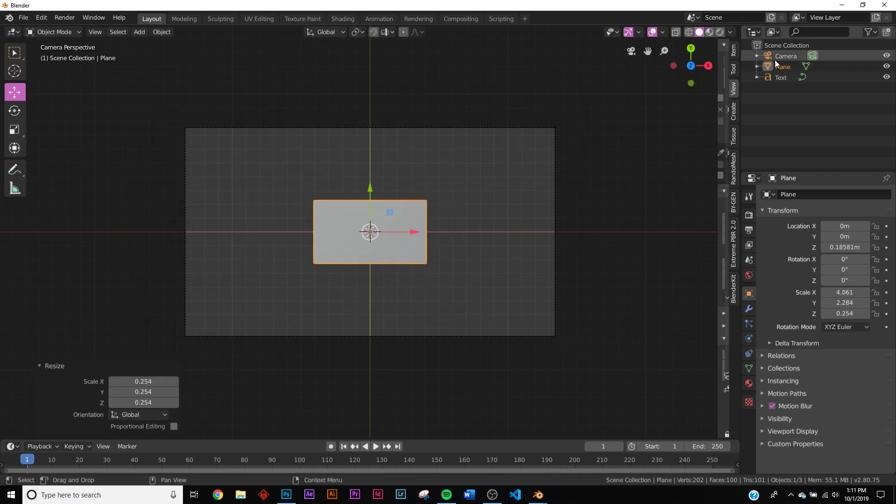
key("g")
key("z")
key("z")
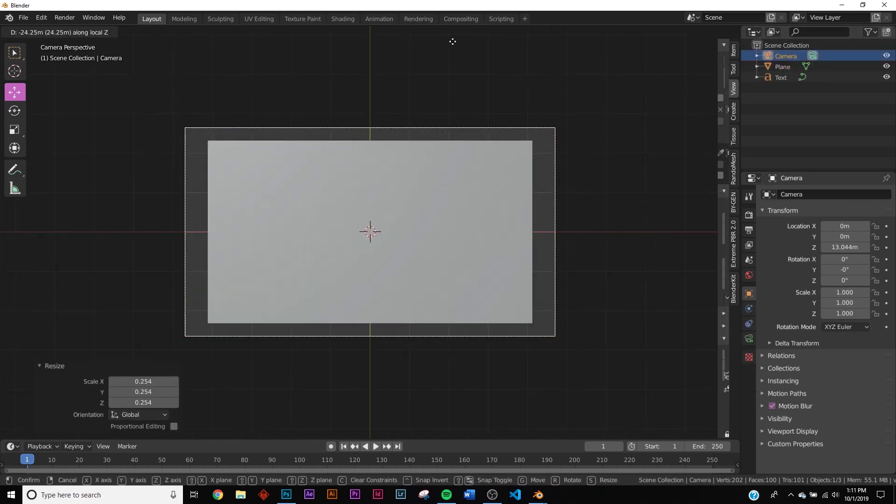
left_click(455, 35)
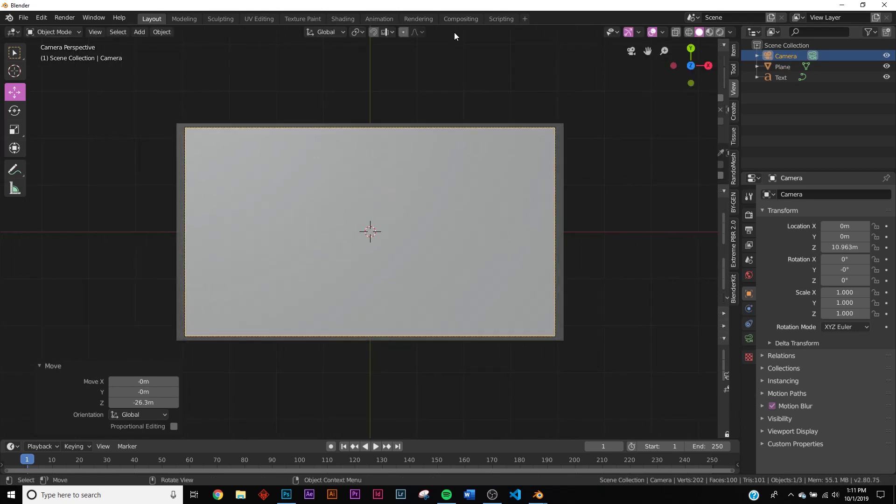
scroll(502, 304, "up", 4)
scroll(502, 304, "down", 3)
- Give the plane a new material with its transmission set to 1
left_click(480, 276)
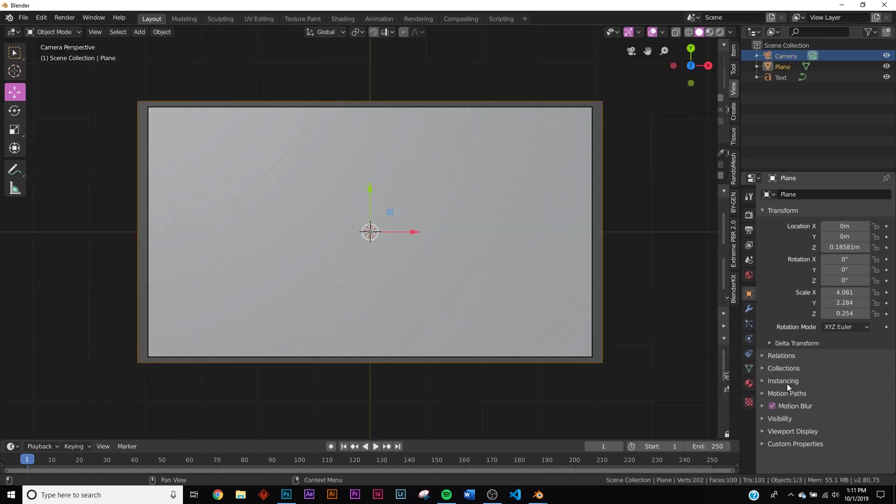
left_click(749, 383)
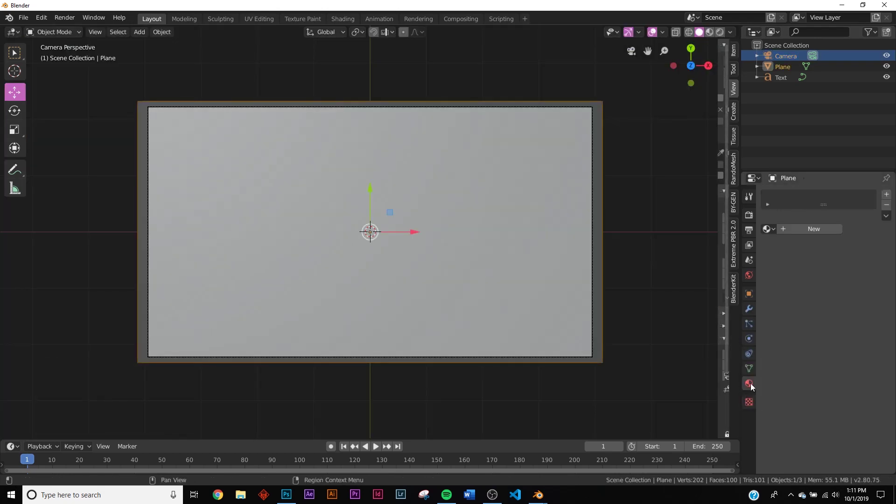
left_click(801, 231)
scroll(859, 383, "down", 5)
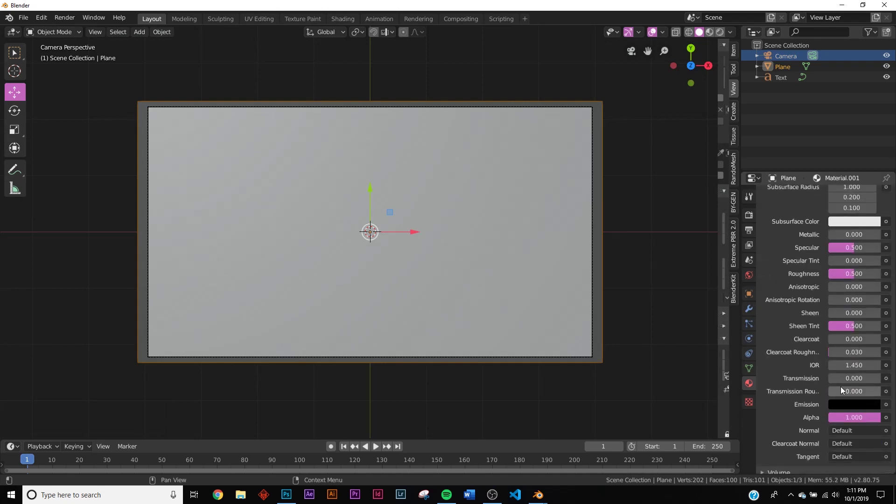
left_click_drag(845, 378, 893, 378)
- Preview the camera view in Rendered shading and set the world background color to black
key("z")
left_click(544, 138)
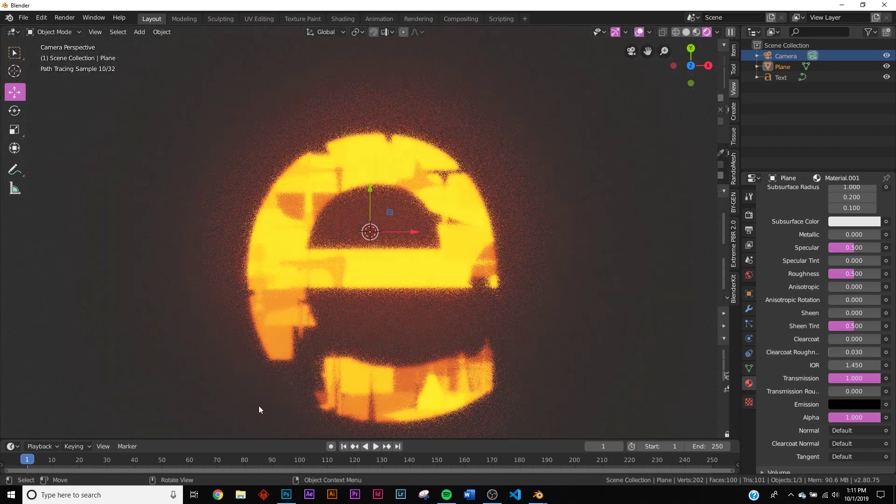
key("Home")
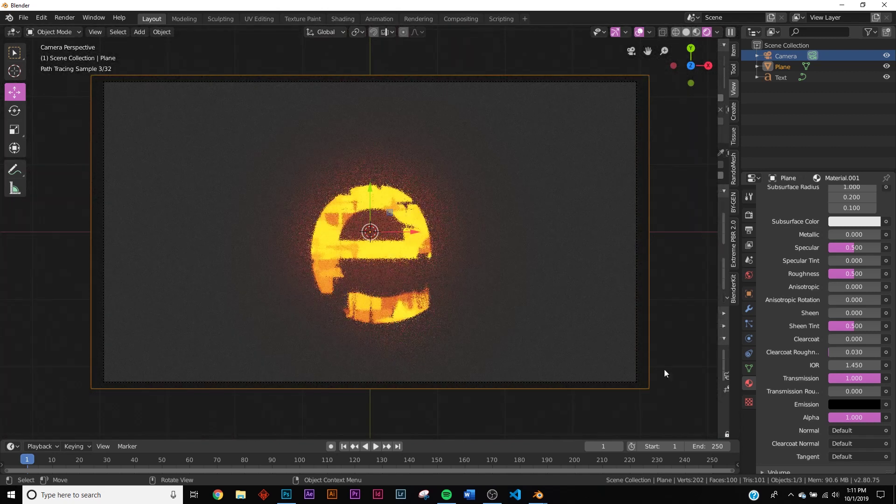
left_click(748, 275)
left_click(842, 260)
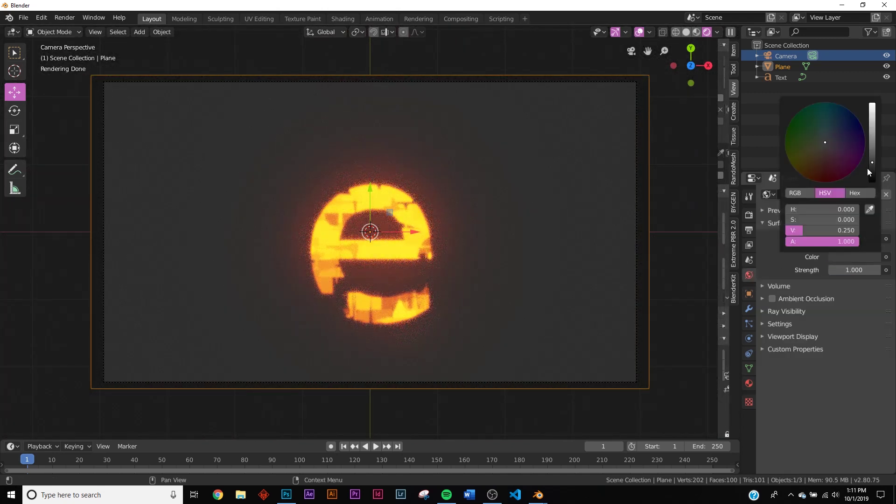
left_click(872, 172)
scroll(370, 303, "up", 3)
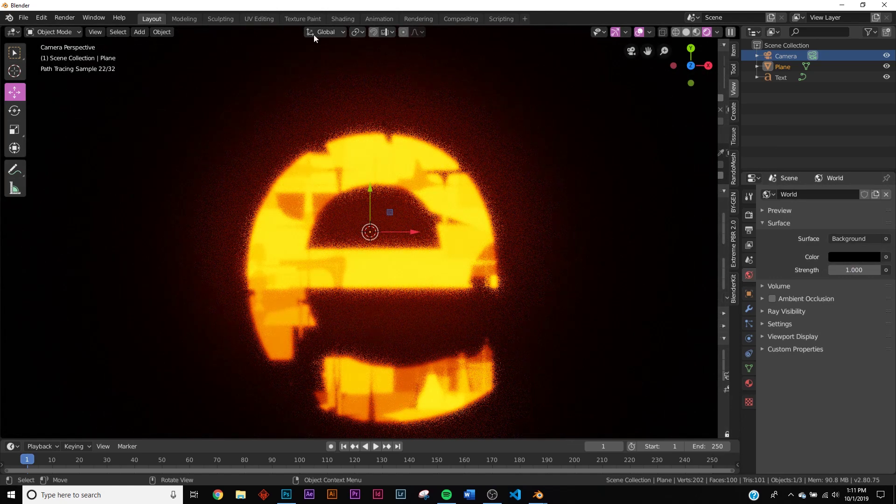
- Switch to the Shading workspace, use Look Dev shading and bring the plane's Principled BSDF node into view
left_click(335, 19)
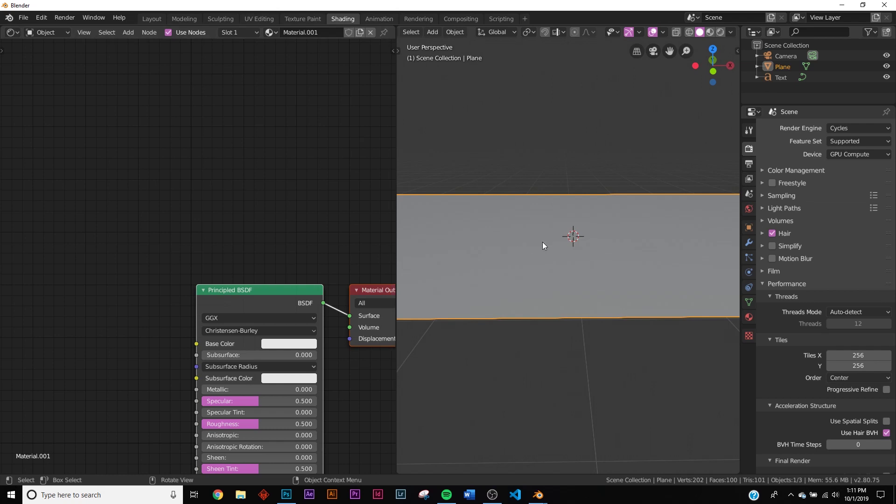
key("z")
left_click(546, 308)
scroll(550, 330, "up", 3)
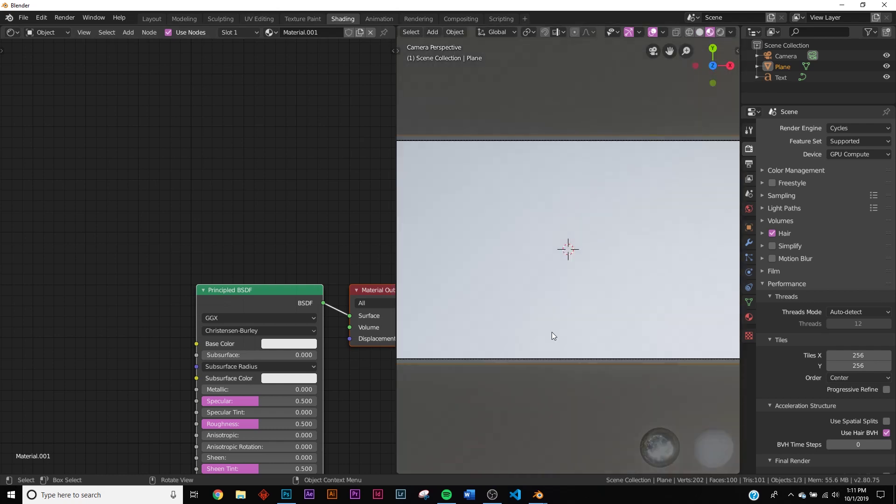
middle_click_drag(559, 326, 653, 224)
middle_click_drag(201, 369, 228, 178)
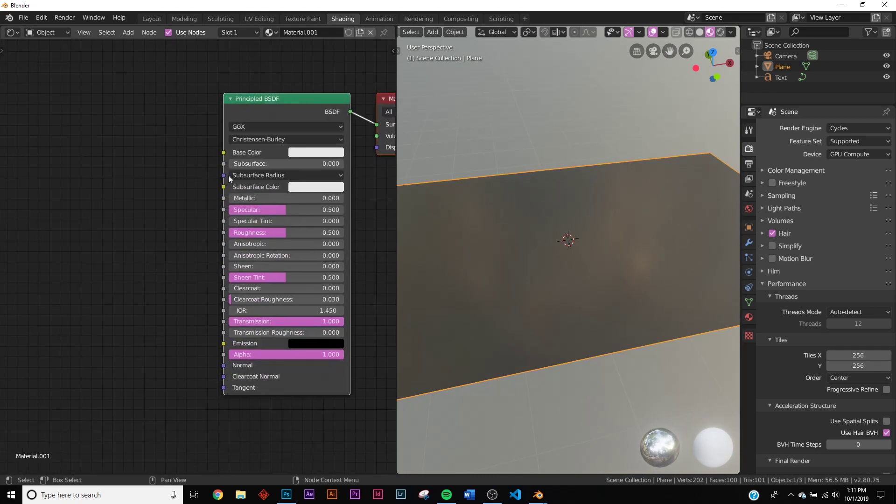
- Add a ColorRamp node to the plane's material and connect its Color output to the Principled BSDF's Roughness
key("shift+a")
left_click(153, 174)
type("color ramp")
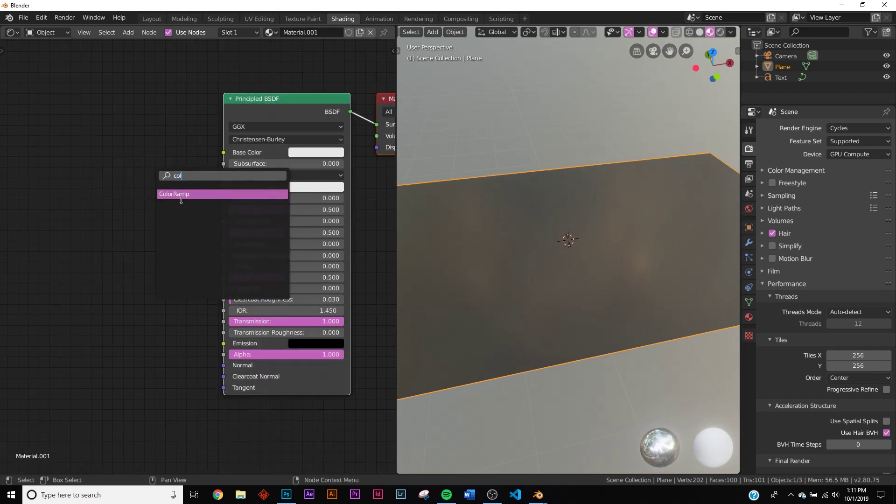
key("Return")
left_click(103, 204)
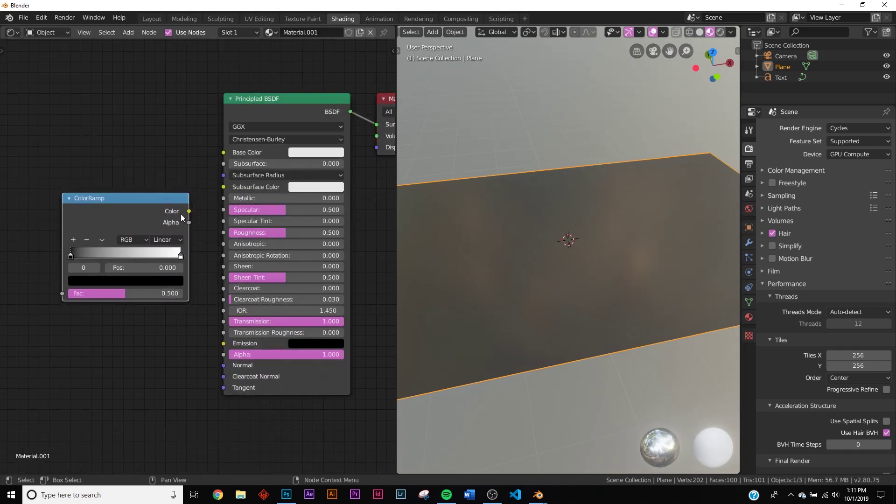
left_click_drag(189, 210, 224, 233)
- Add a Voronoi Texture node and connect its Color output to the ColorRamp's Fac input
middle_click_drag(199, 243, 331, 244)
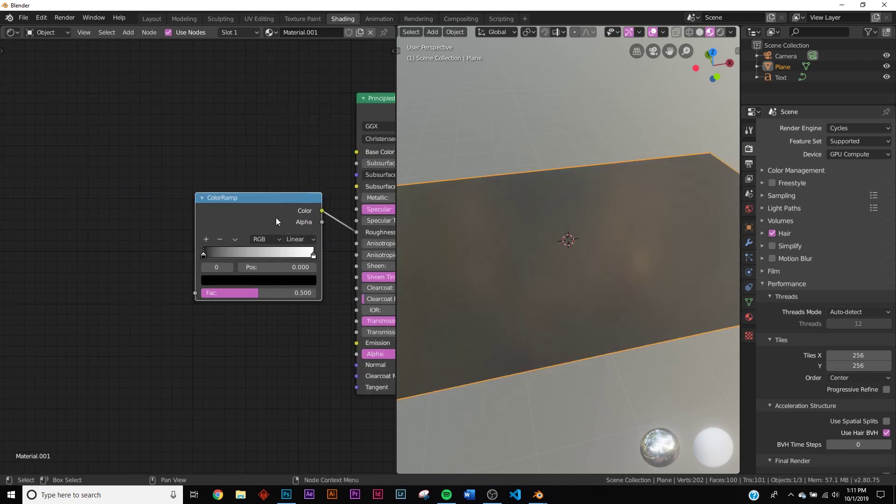
key("shift+a")
left_click(93, 220)
type("vo")
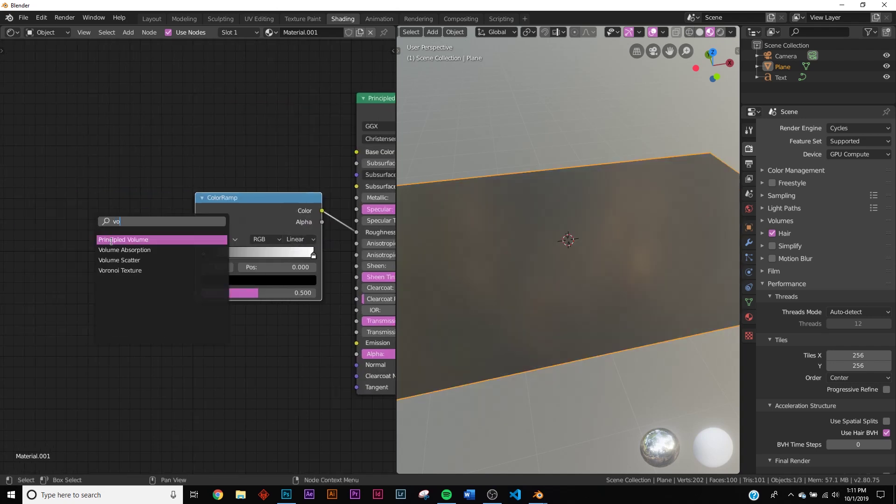
left_click(119, 270)
left_click_drag(147, 270, 195, 293)
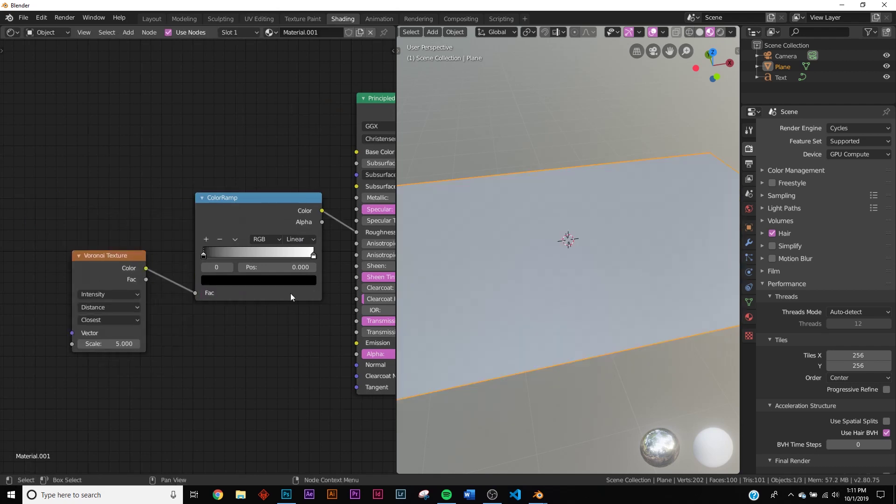
- Set the Voronoi Texture's coloring to Cells and check the pattern on the plane
middle_click_drag(587, 328, 416, 313)
left_click(131, 293)
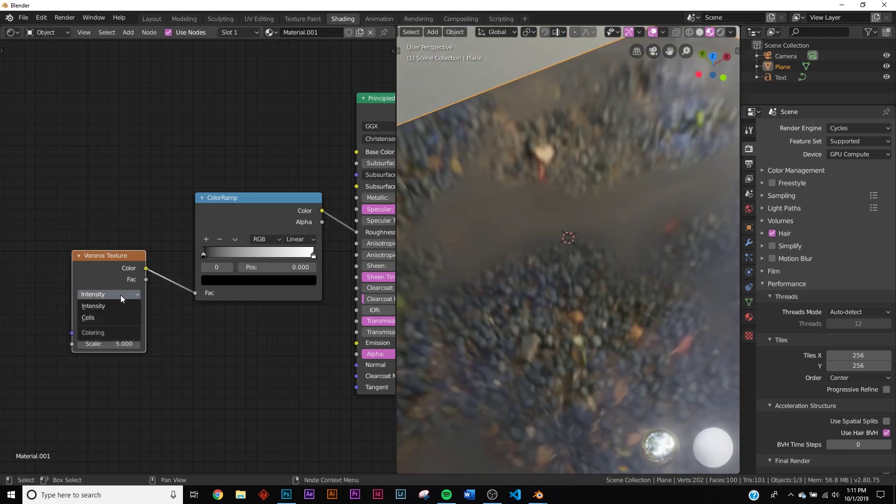
left_click(110, 320)
middle_click_drag(577, 316, 682, 278)
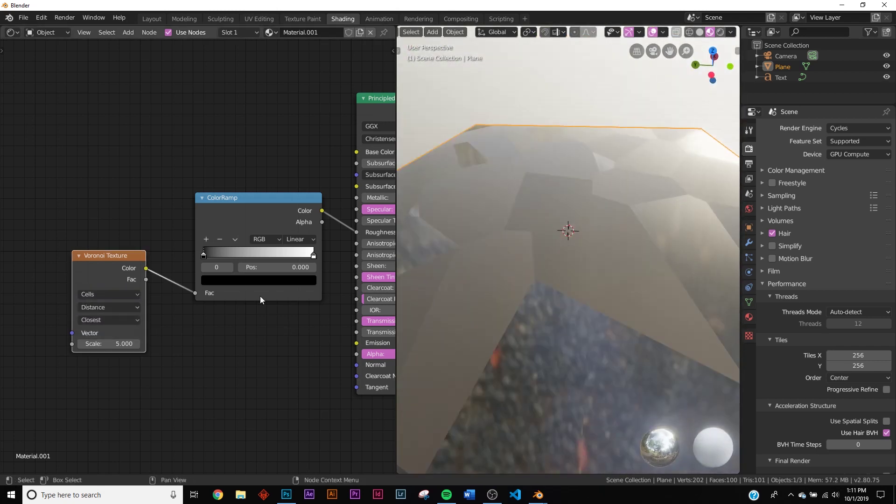
middle_click_drag(633, 273, 516, 285)
- Add Mapping and Texture Coordinate nodes ahead of the Voronoi Texture and feed the Object output into the Mapping's Vector
scroll(163, 294, "down", 3)
key("ctrl+t")
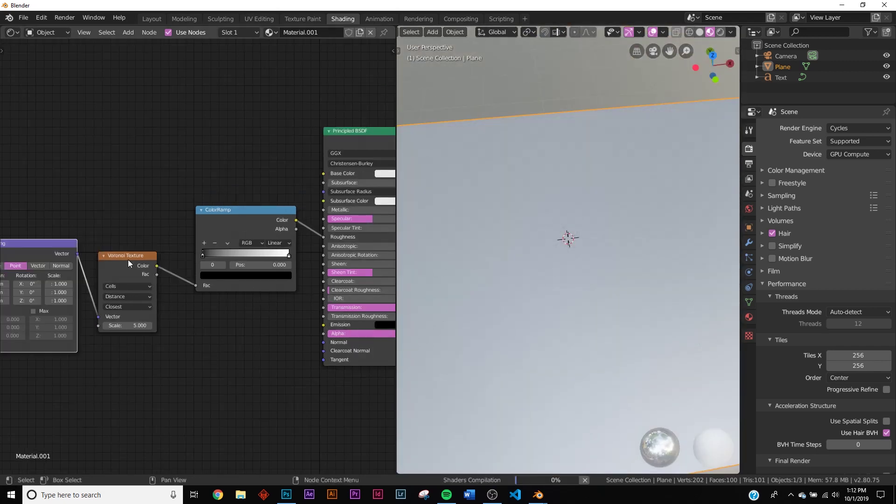
middle_click_drag(114, 268, 214, 233)
left_click_drag(47, 253, 78, 311)
- Apply the plane's scale so the Voronoi pattern follows its true dimensions
middle_click_drag(586, 250, 627, 225)
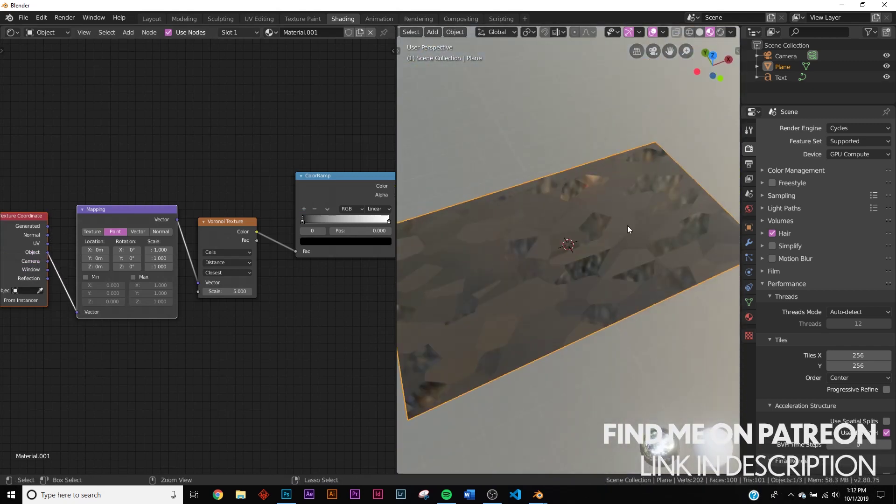
key("ctrl+a")
left_click(596, 244)
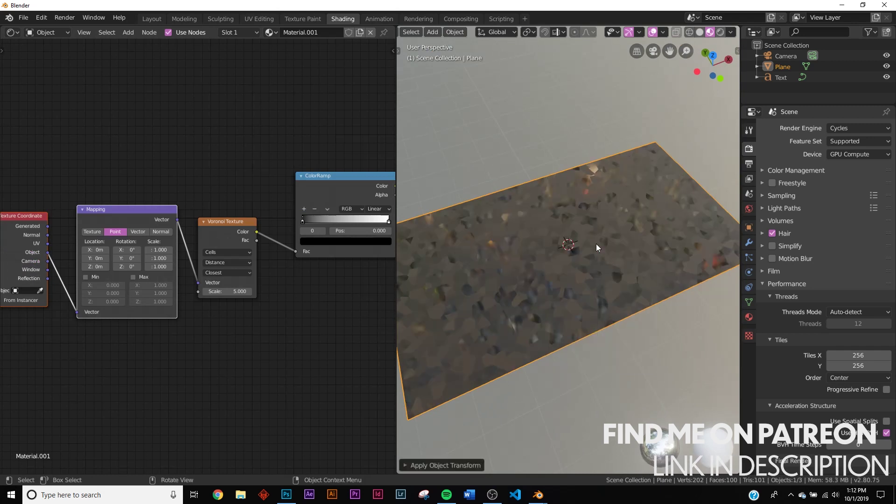
- Try the Voronoi Texture's Chebychev metric, settle on Minkowski, and set its exponent to 0.1
scroll(596, 252, "up", 4)
scroll(217, 278, "up", 4)
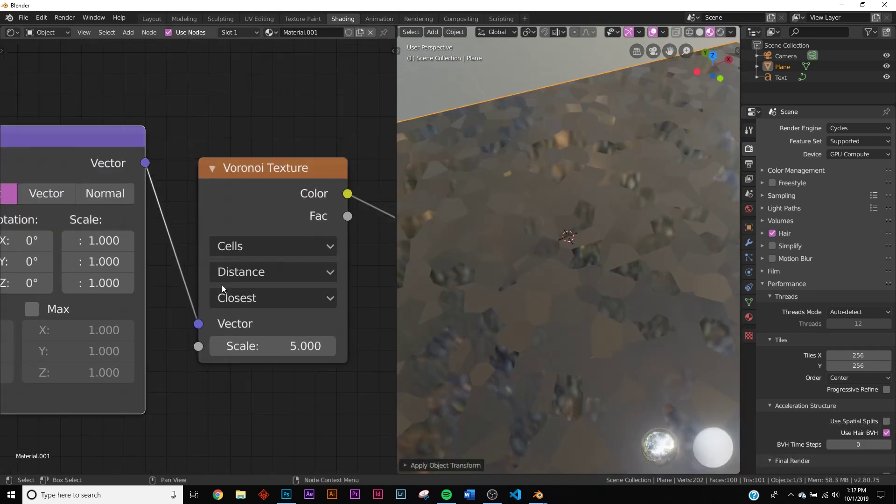
left_click(264, 278)
left_click(262, 346)
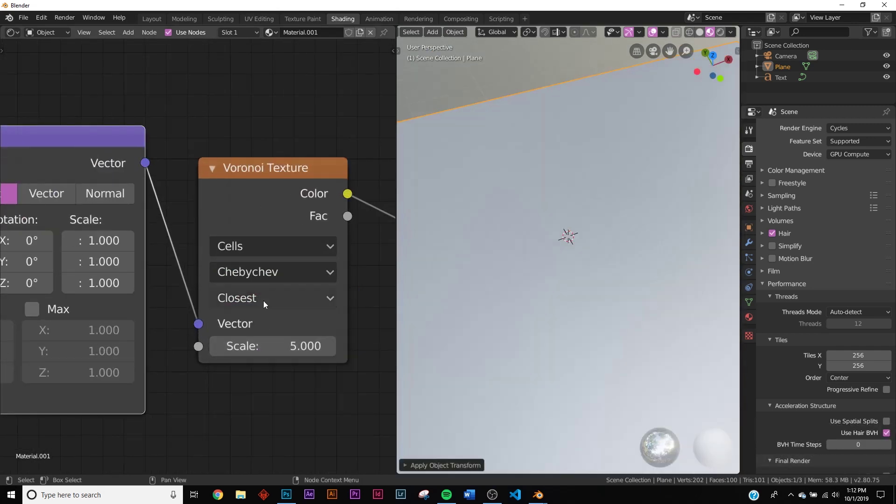
left_click(264, 276)
left_click(265, 365)
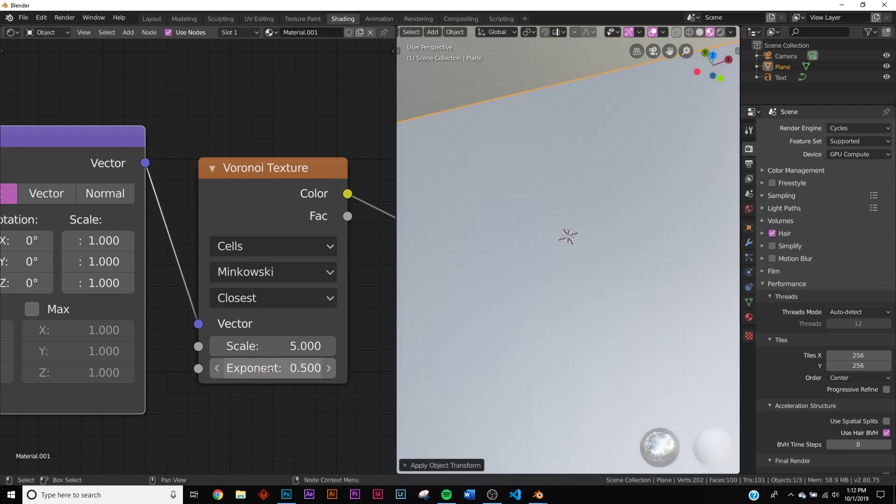
left_click(267, 369)
type("0.1")
key("Return")
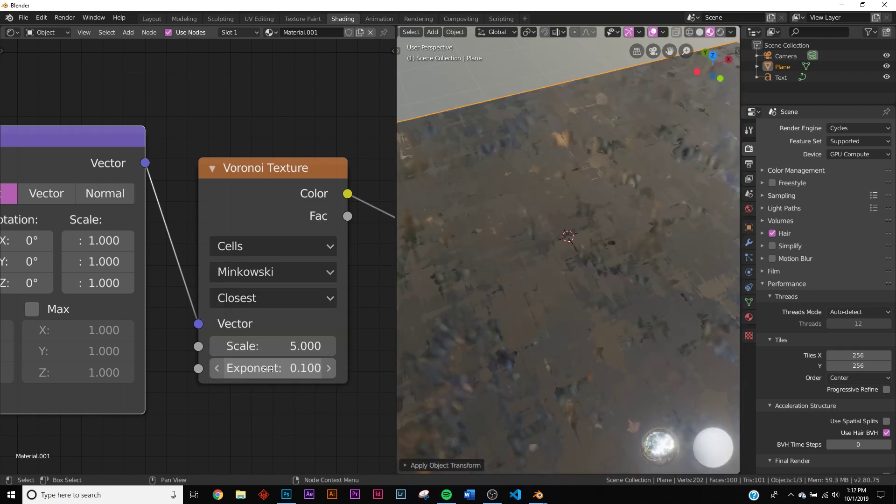
- Inspect the texture on the plane and preview the scene through the camera in Rendered shading
middle_click_drag(498, 261, 592, 315)
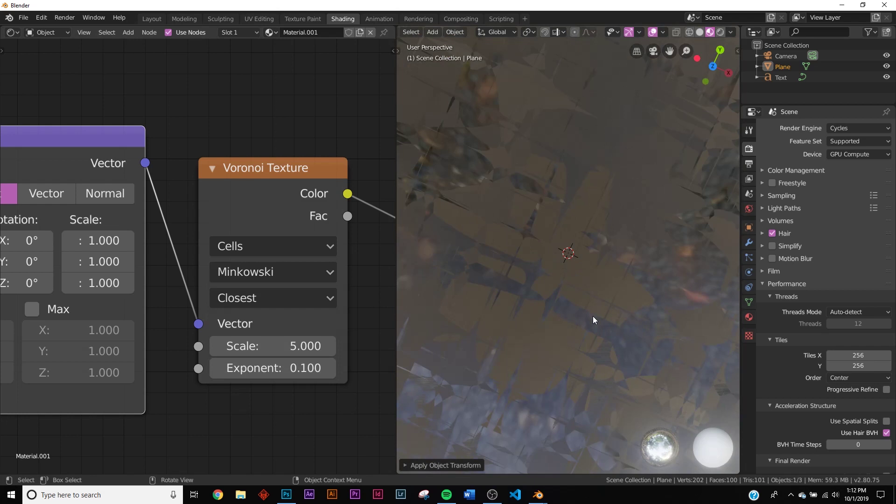
scroll(591, 315, "down", 5)
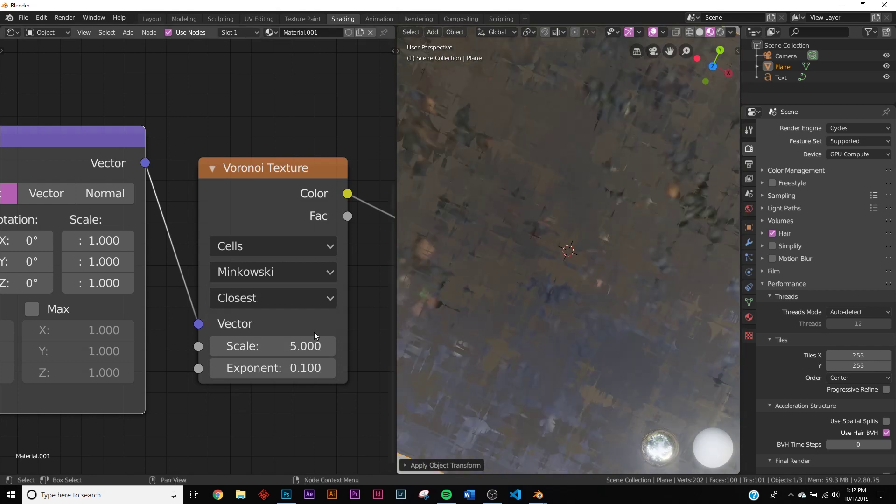
middle_click_drag(283, 317, 60, 299)
scroll(57, 298, "down", 2)
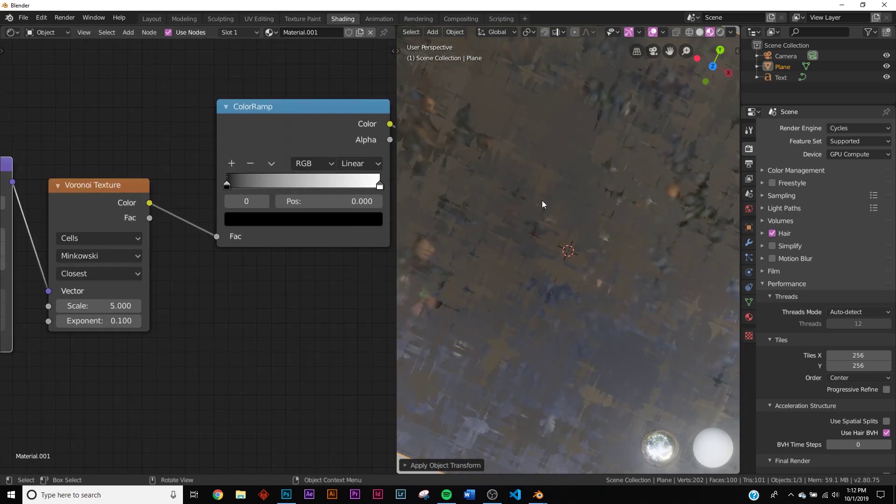
key("KP_0")
key("z")
key("8")
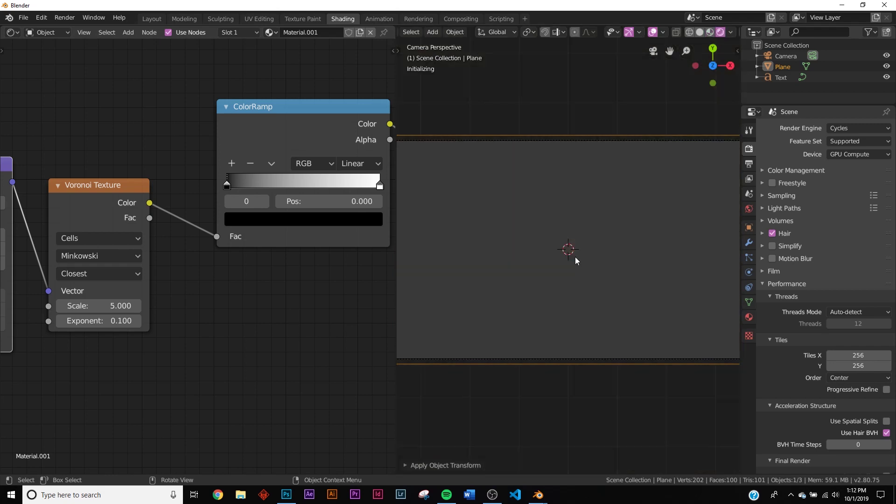
scroll(581, 280, "up", 3)
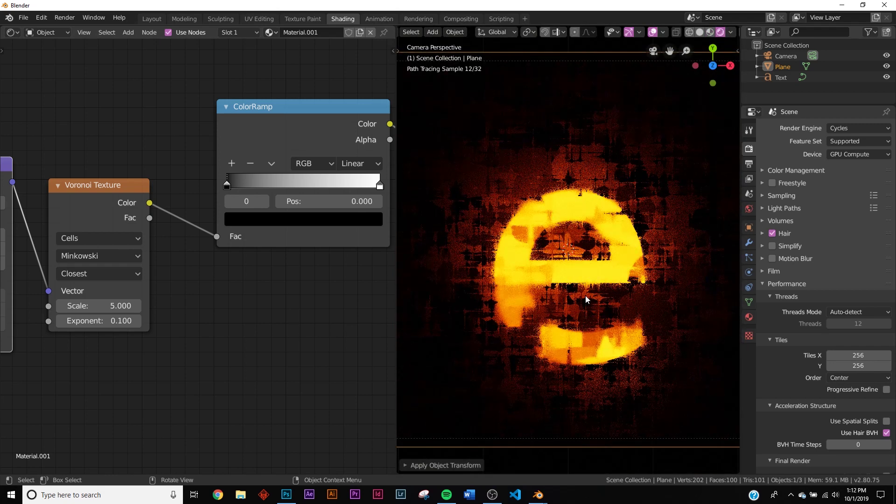
scroll(585, 295, "up", 1)
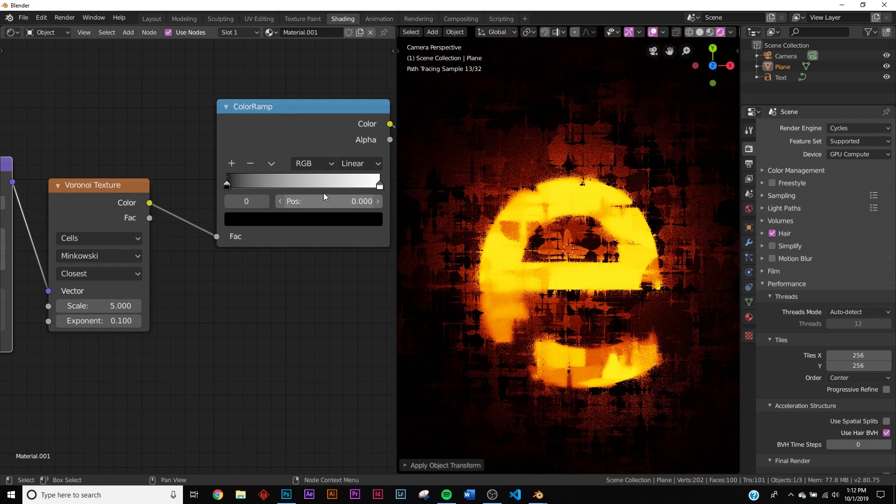
- Try full white on the ColorRamp's first stop and return that stop to black
scroll(323, 192, "up", 1)
middle_click_drag(356, 187, 284, 221)
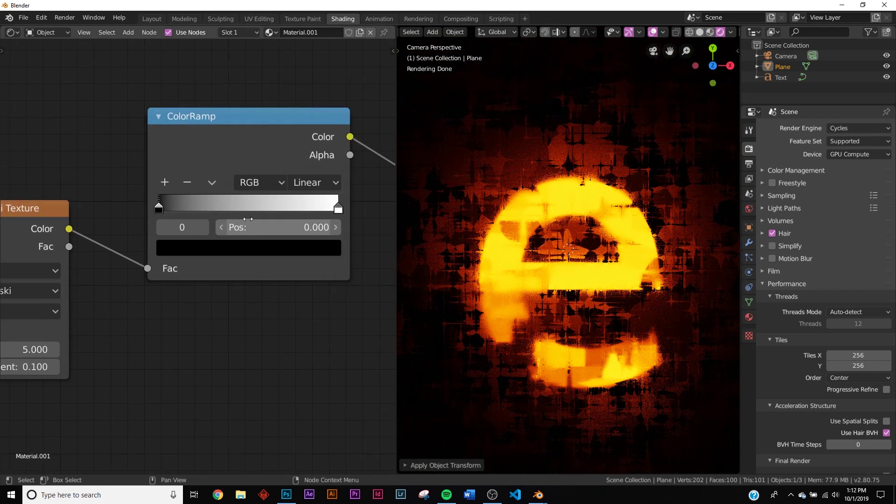
left_click(219, 252)
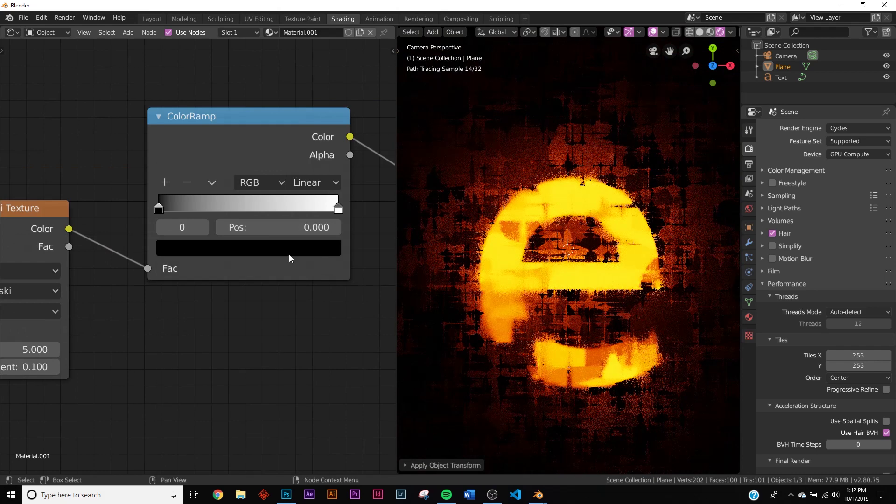
left_click(289, 252)
left_click_drag(303, 333, 306, 265)
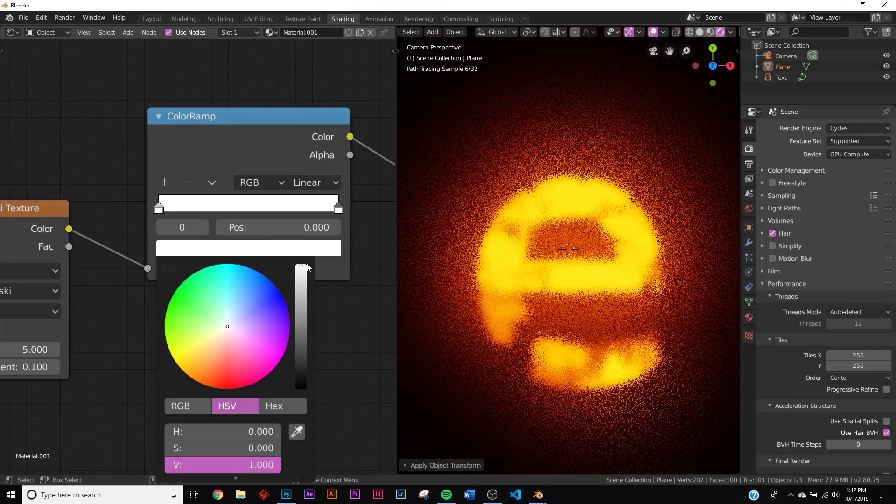
left_click_drag(300, 281, 301, 388)
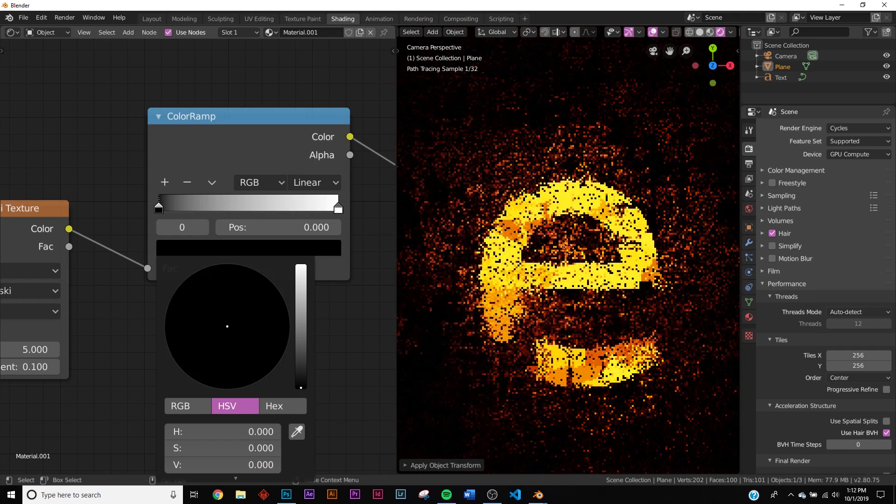
- Darken the ColorRamp's white end stop to a light grey
left_click(337, 208)
left_click(317, 251)
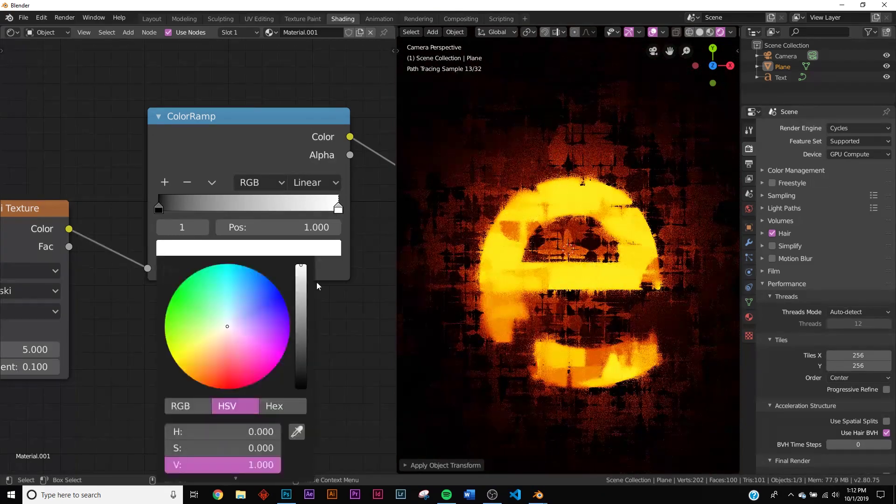
mouse_move(302, 280)
left_mouse_down()
mouse_move(301, 364)
mouse_move(301, 282)
left_mouse_up()
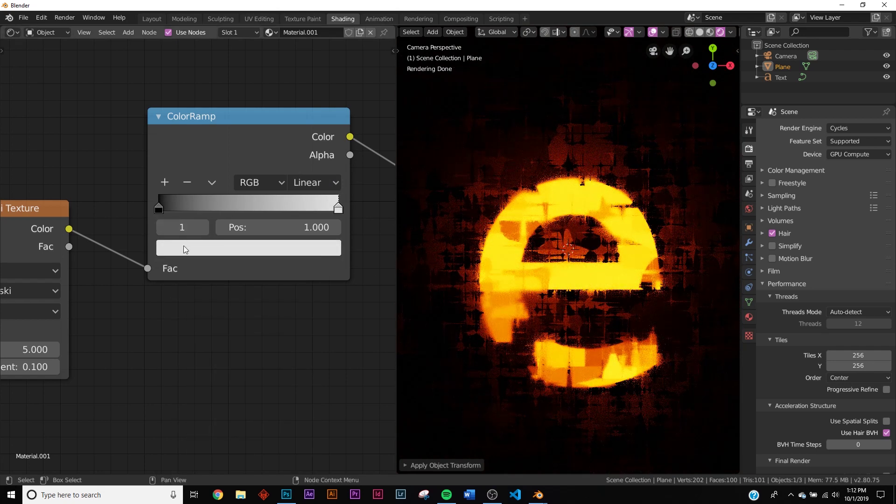
- Switch to the Layout workspace and move the camera about -3.55 m along its local Z toward the letter
left_click(163, 20)
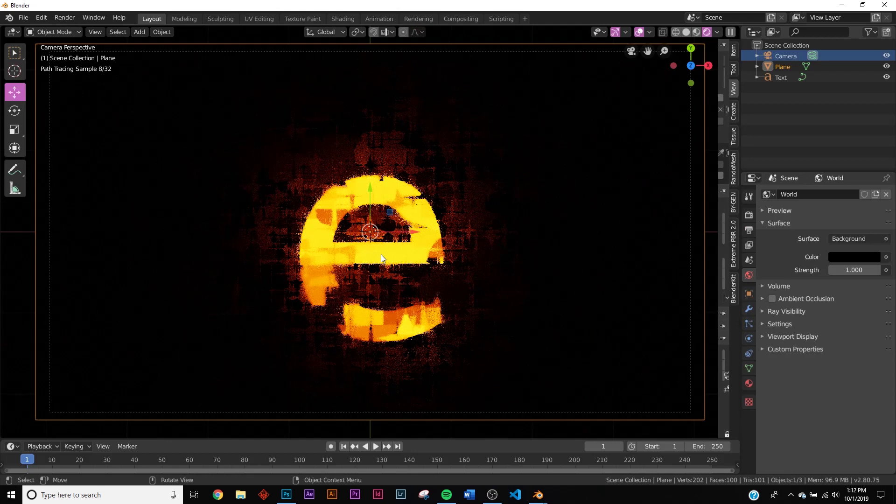
left_click(792, 59)
key("g")
key("z")
key("z")
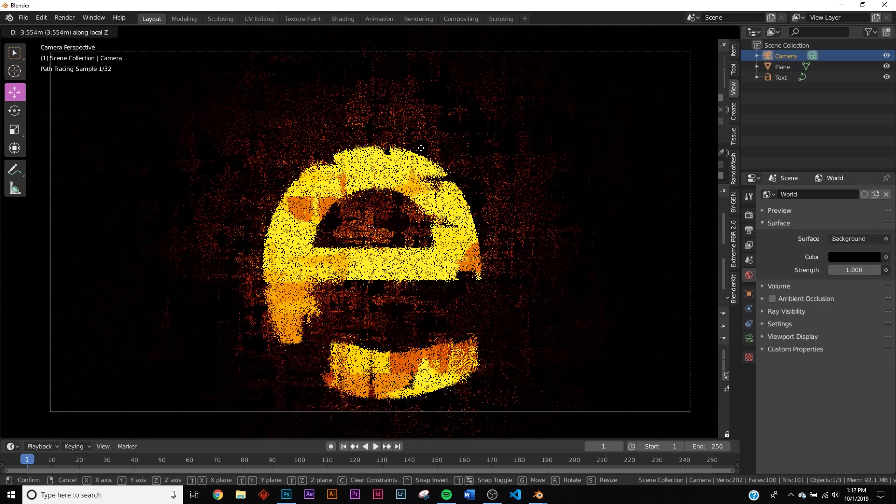
left_click(420, 147)
- Reframe the letter by moving the camera about -0.21 m in Y and about 0.29 m along Z
key("g")
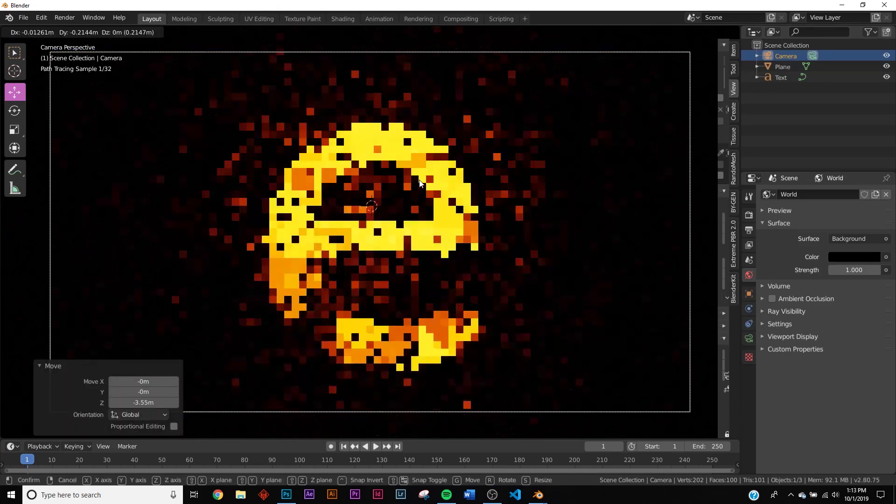
left_click(419, 185)
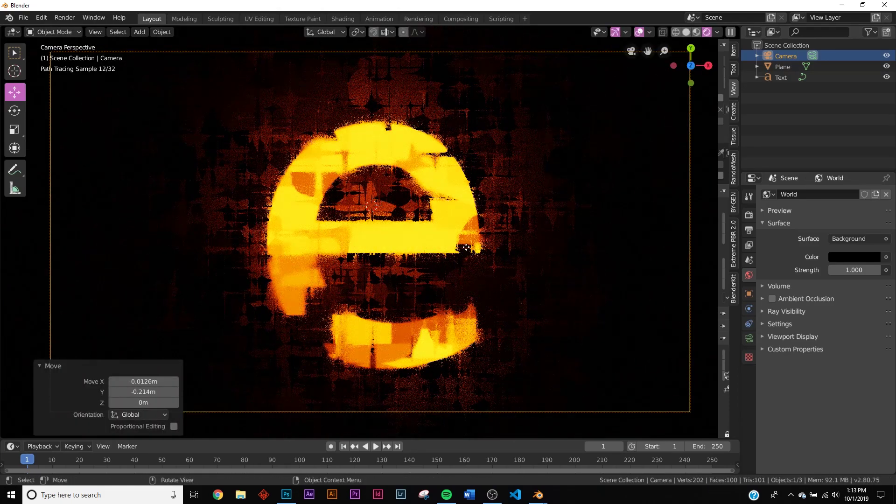
key("g")
key("z")
left_click(464, 290)
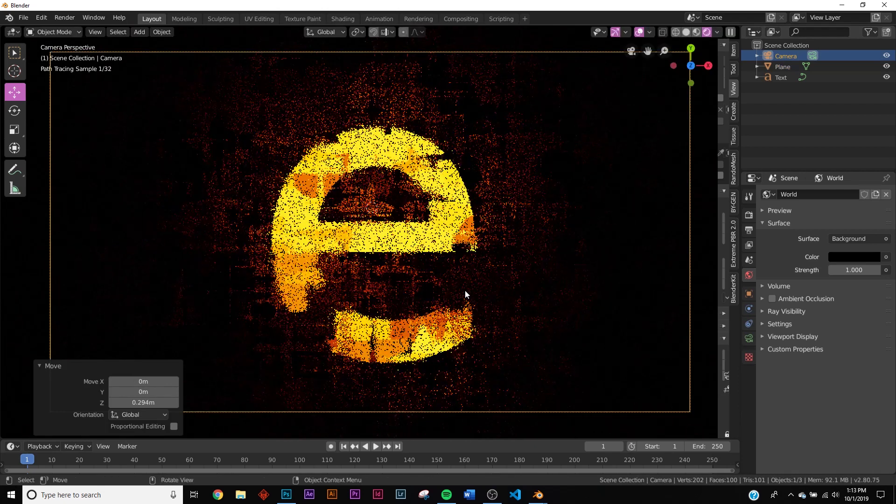
- Switch to Solid shading, hide the plane in front of the letter, and return to the camera view
key("z")
left_click(487, 248)
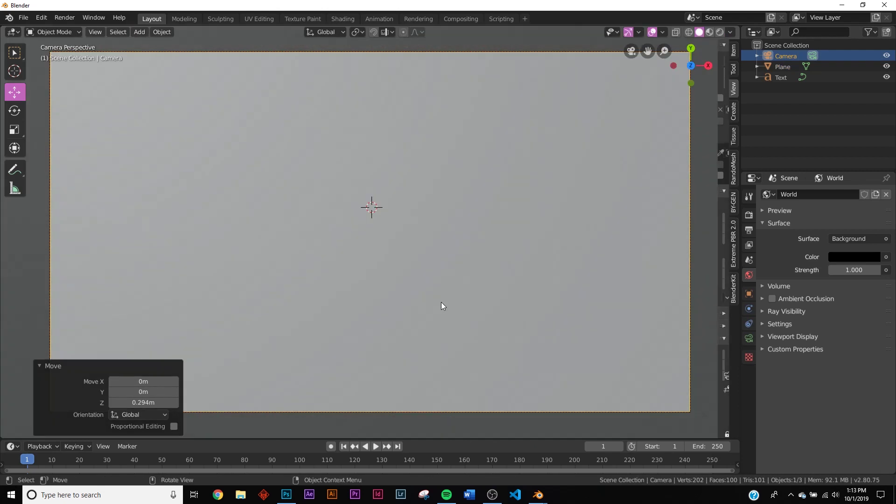
middle_click_drag(441, 301, 412, 312)
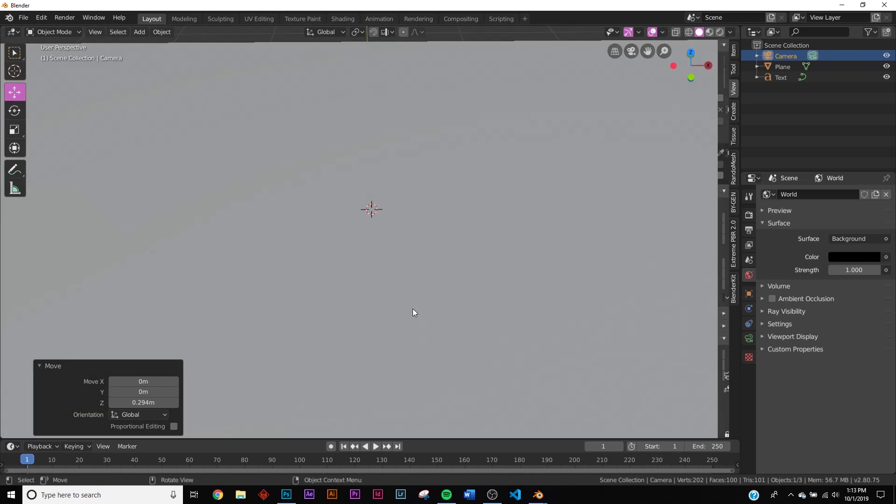
left_click(449, 234)
key("h")
key("KP_0")
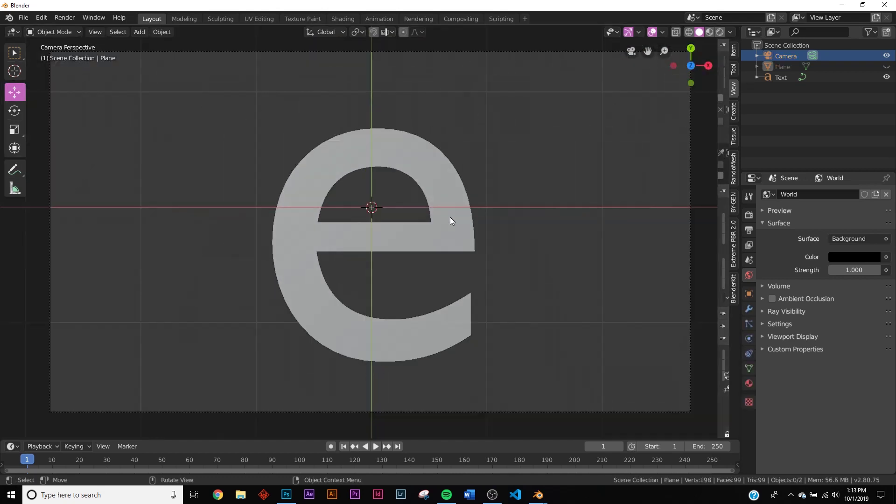
- Select the letter "e" in Rendered shading and bring its Emission node into view in the Shading workspace
key("z")
left_click(453, 213)
left_click(407, 250)
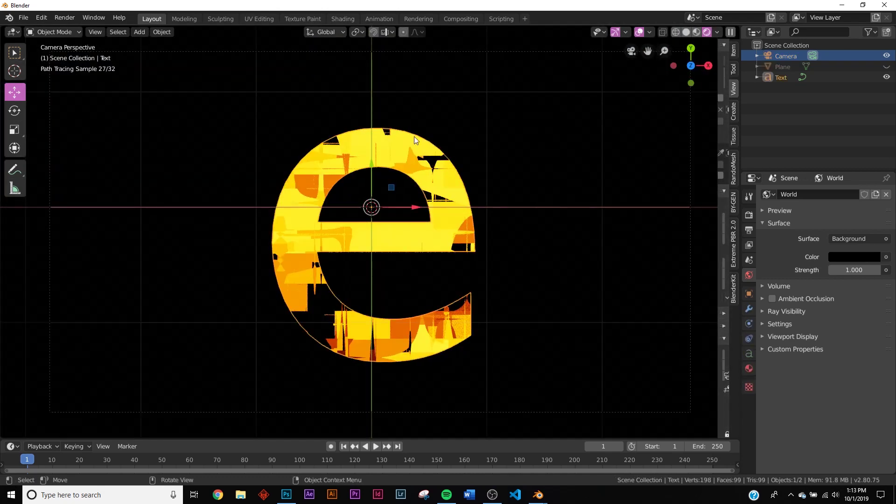
left_click(338, 18)
scroll(597, 293, "down", 3)
middle_click_drag(373, 280, 284, 405)
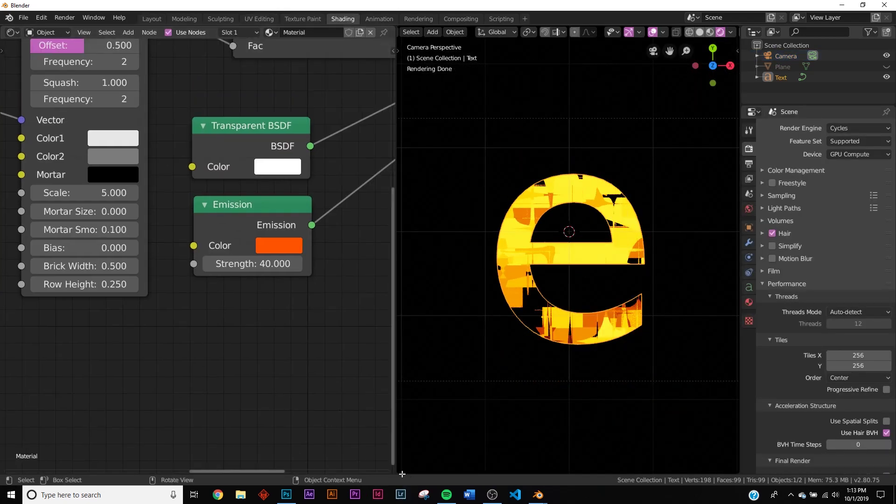
- Split off a small area below the rendered viewport and turn it into a Timeline that shows the full frame range
left_click_drag(402, 449, 408, 401)
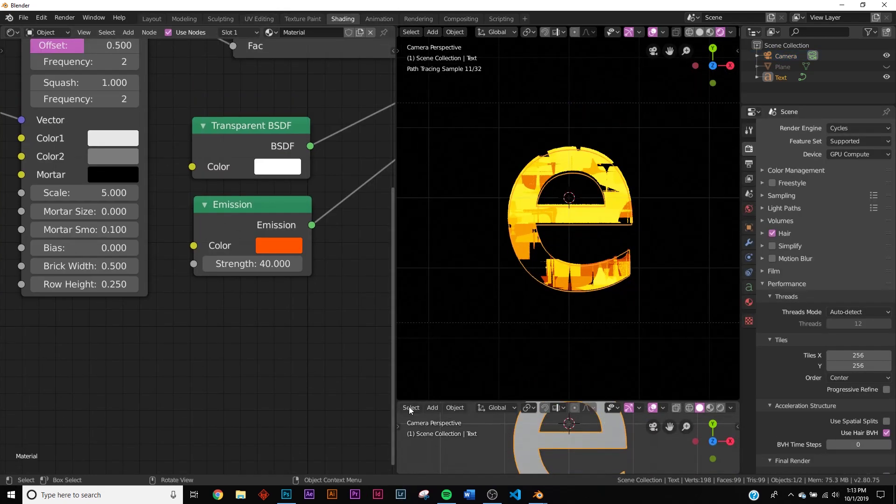
left_click(409, 407)
left_click(541, 325)
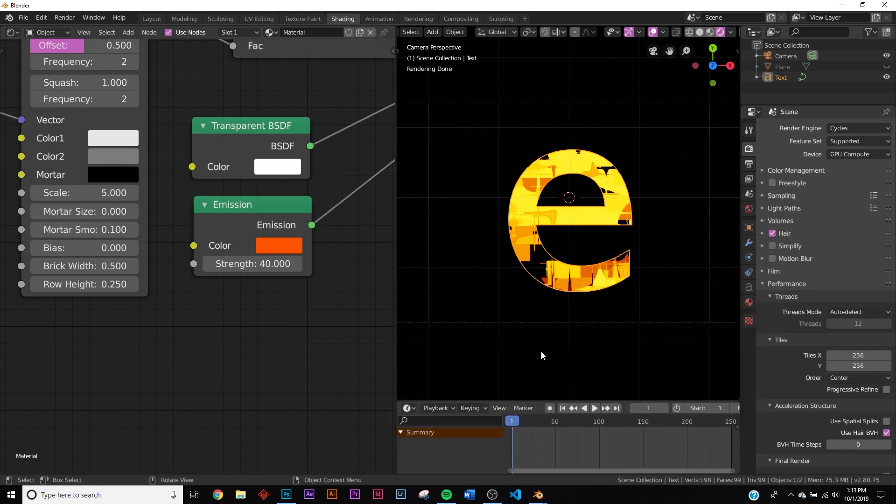
scroll(597, 428, "down", 2)
scroll(597, 428, "down", 2)
- Set the letter material's ColorRamp black stop to position 0.795 and keyframe that position at frame 1
middle_click_drag(215, 201, 202, 341)
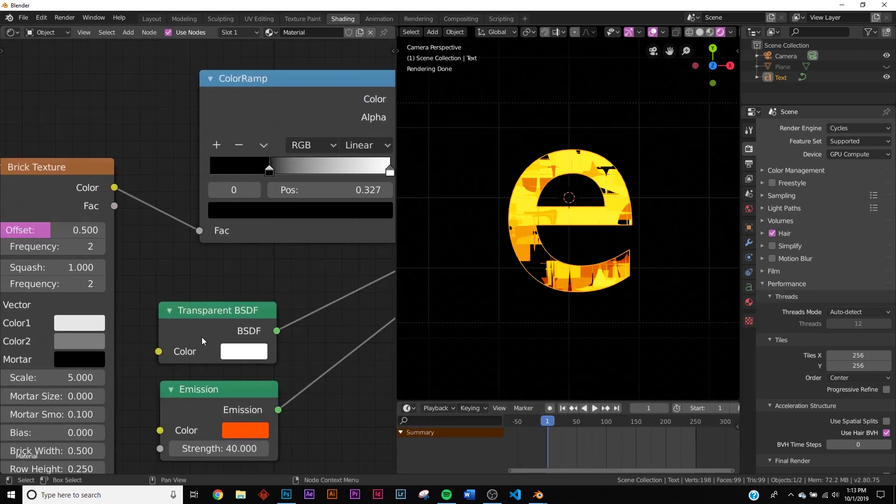
left_click_drag(271, 175, 357, 185)
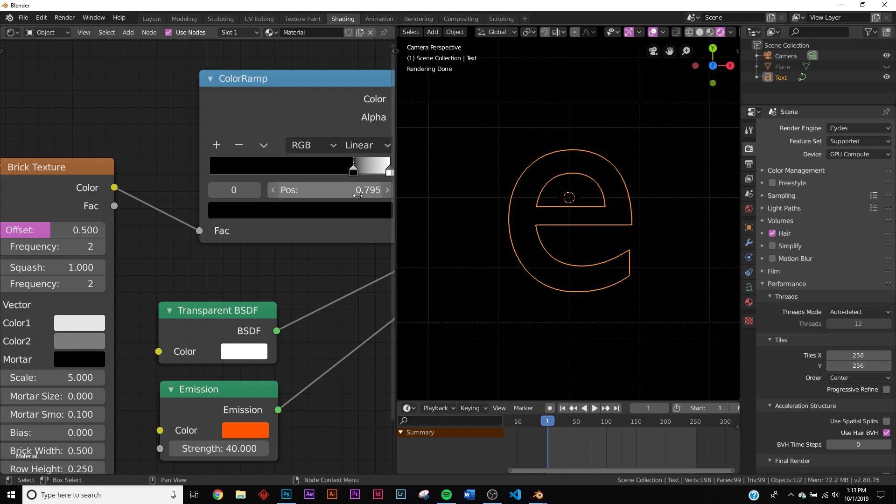
right_click(357, 192)
left_click(358, 195)
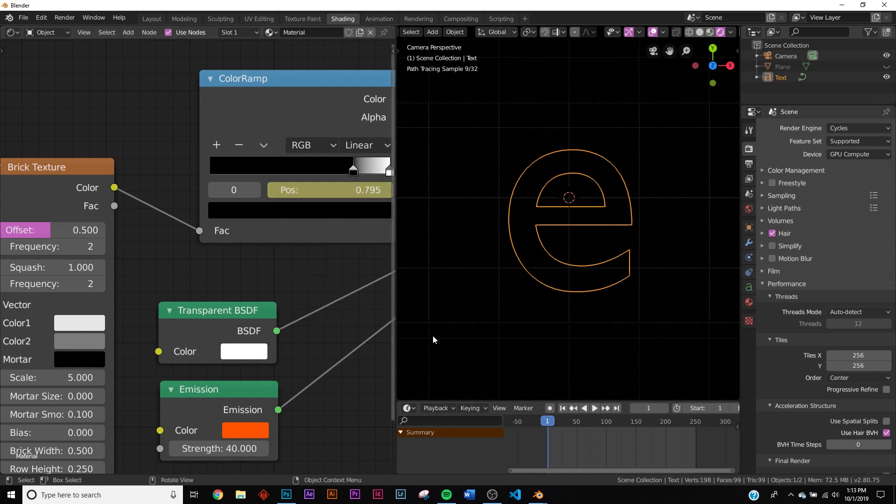
- Advance to frame 41, set the ColorRamp black stop's position to 0.268, and keyframe it there
left_click(596, 409)
left_click(595, 409)
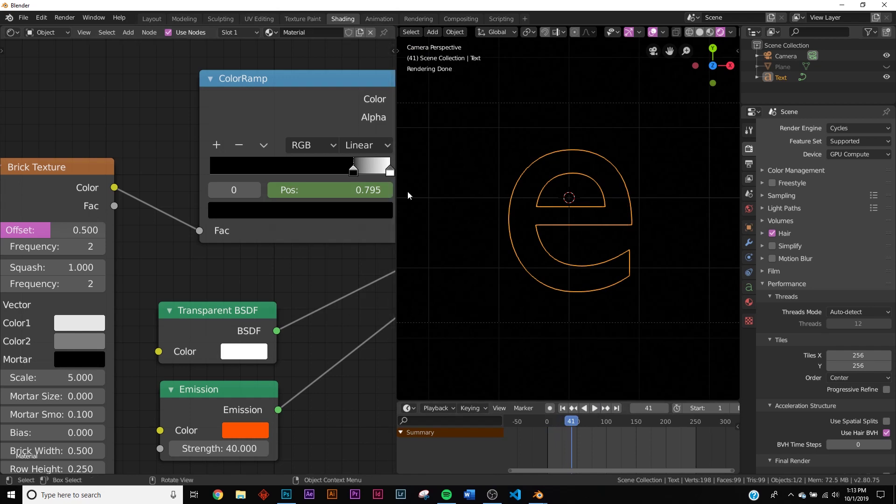
left_click_drag(355, 170, 258, 175)
right_click(267, 192)
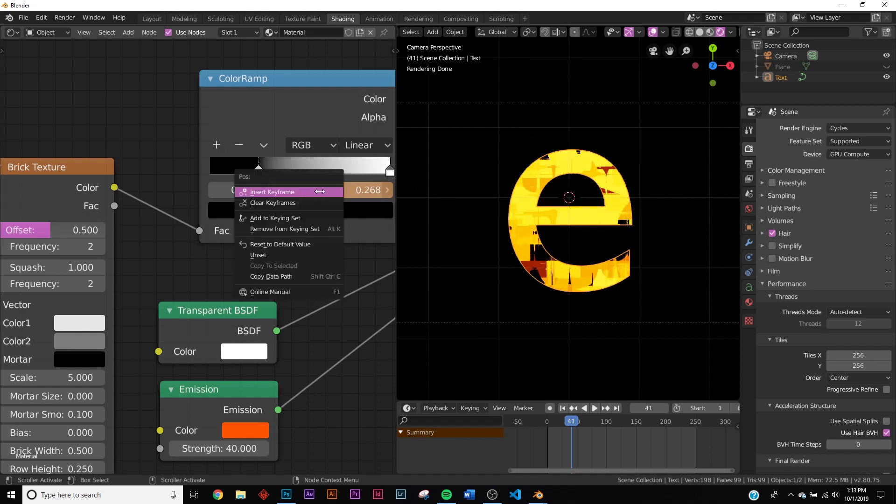
left_click(272, 190)
- Play the letter's reveal animation from frame 1 a few times to check how it appears
left_click(563, 409)
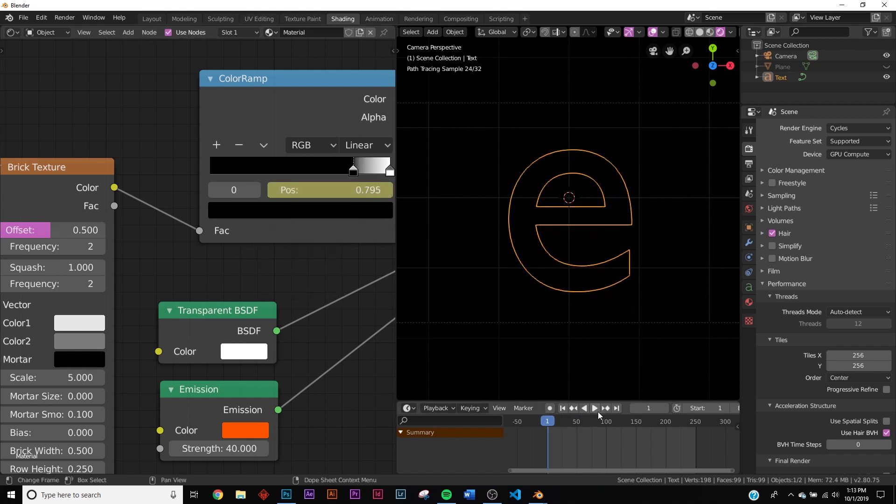
left_click(595, 412)
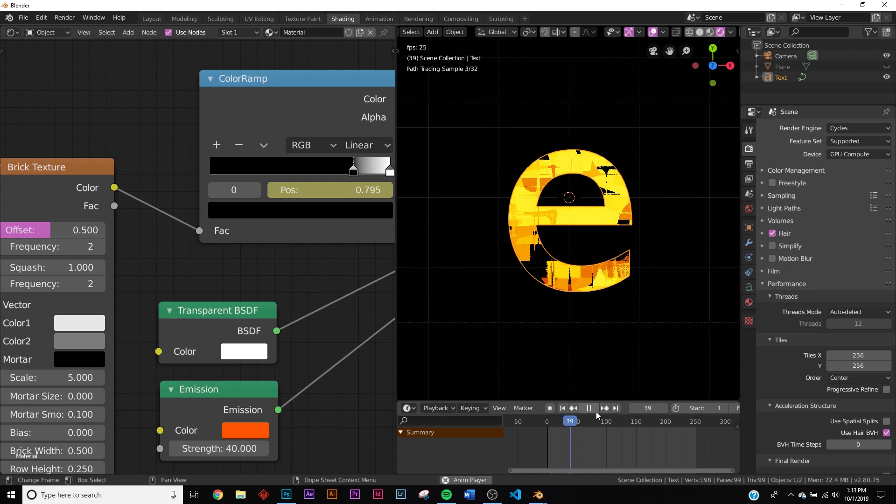
left_click(588, 410)
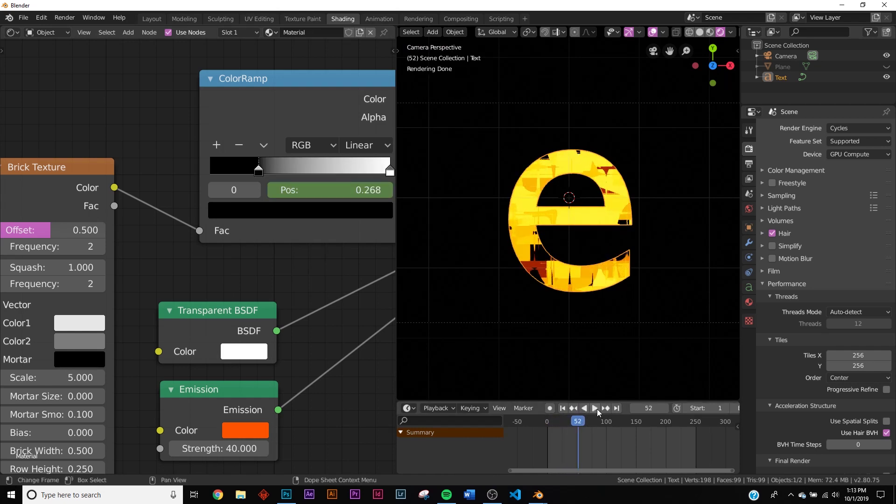
left_click(596, 409)
left_click(589, 409)
left_click(563, 409)
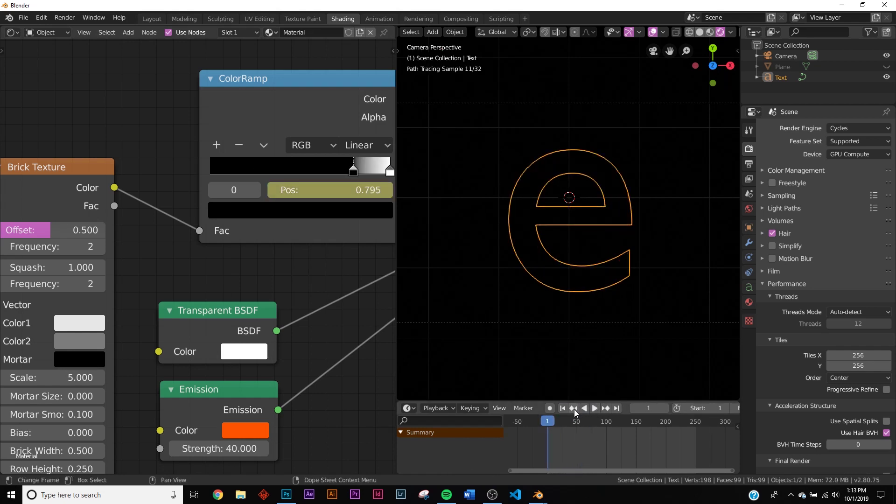
left_click(594, 409)
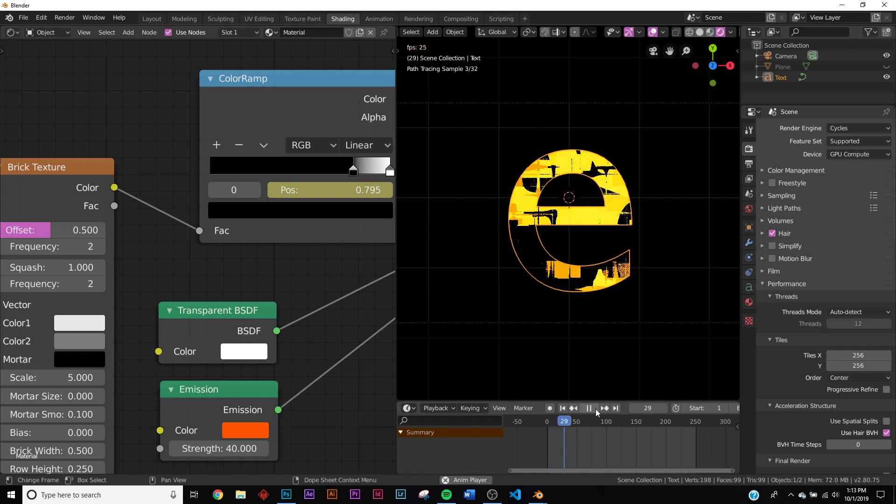
left_click(595, 408)
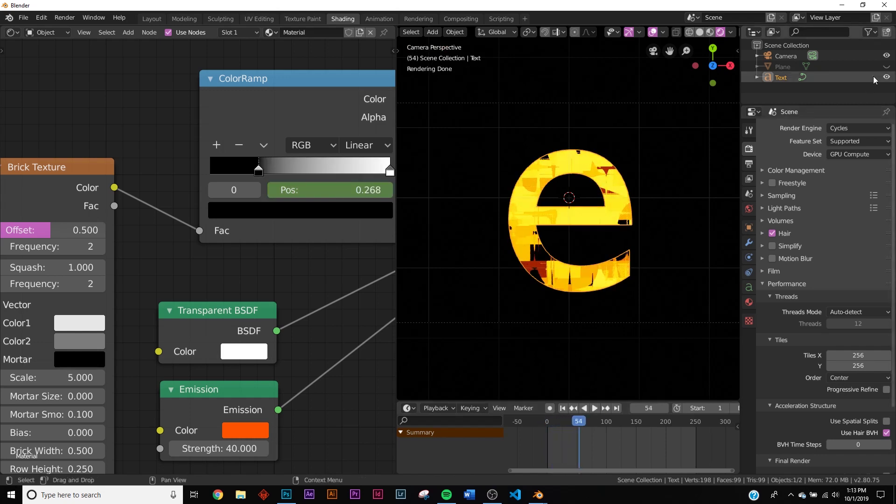
- Unhide the plane in front of the letter and play the animation from frame 1 to preview it through the plane
left_click(886, 67)
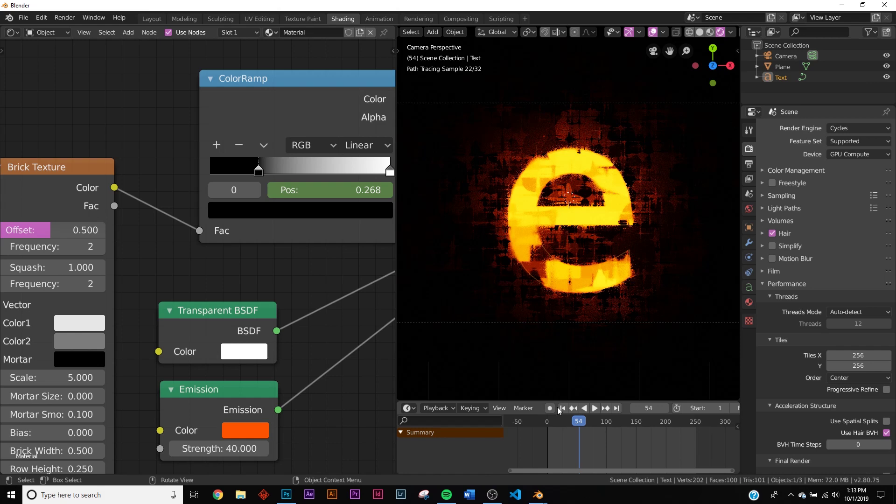
left_click(559, 408)
left_click(595, 409)
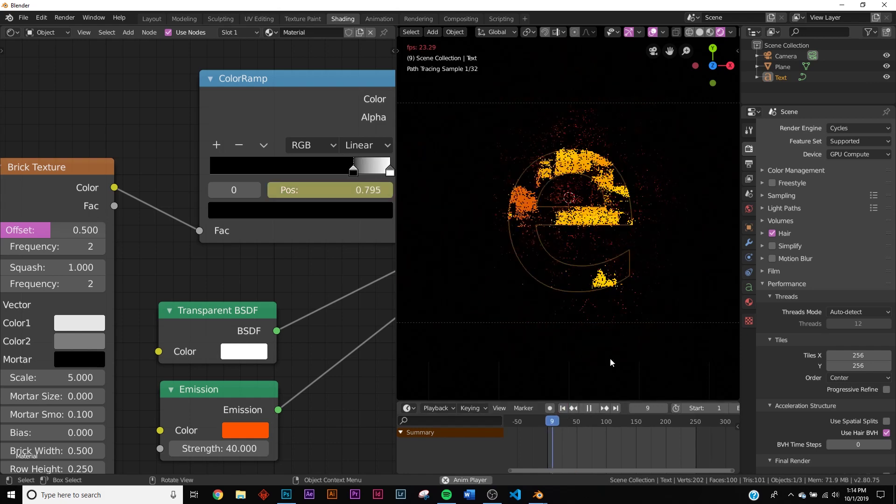
left_click(610, 362)
left_click(590, 408)
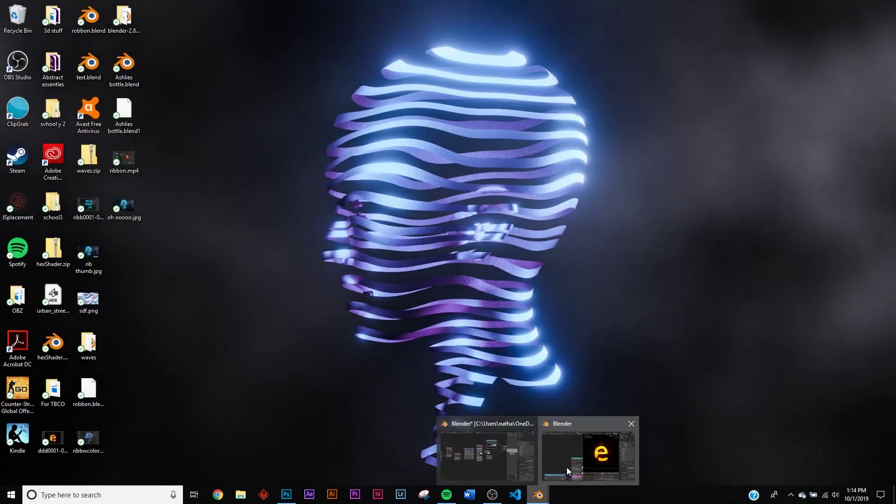
- Return to the Blender window containing the glowing letter and switch to the Layout workspace
left_click(588, 454)
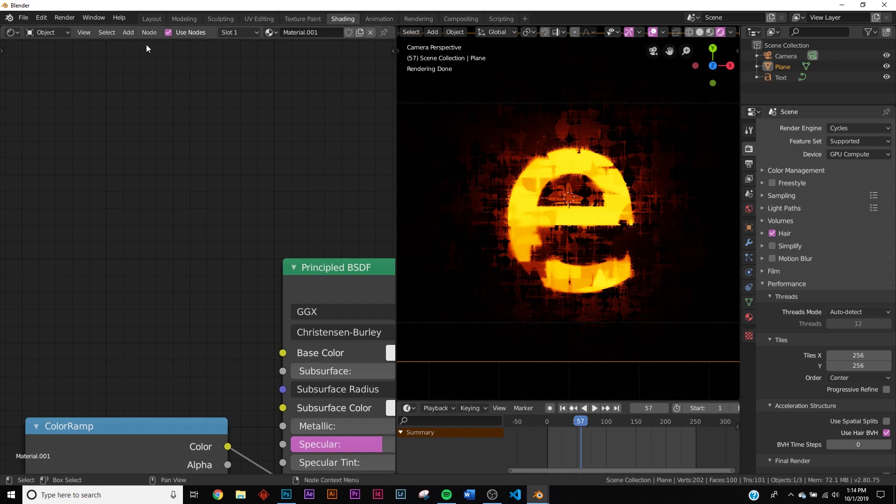
left_click(149, 19)
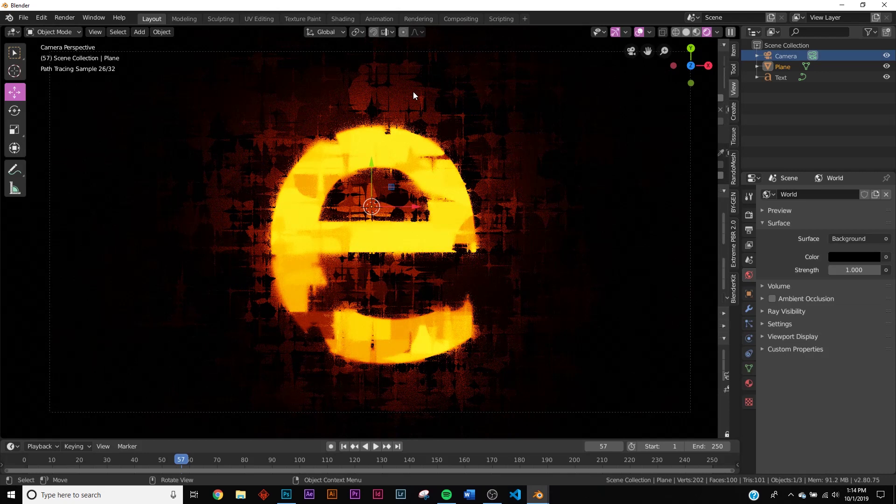
- Enable Denoising for the view layer and set its strength to 0.48
left_click(754, 213)
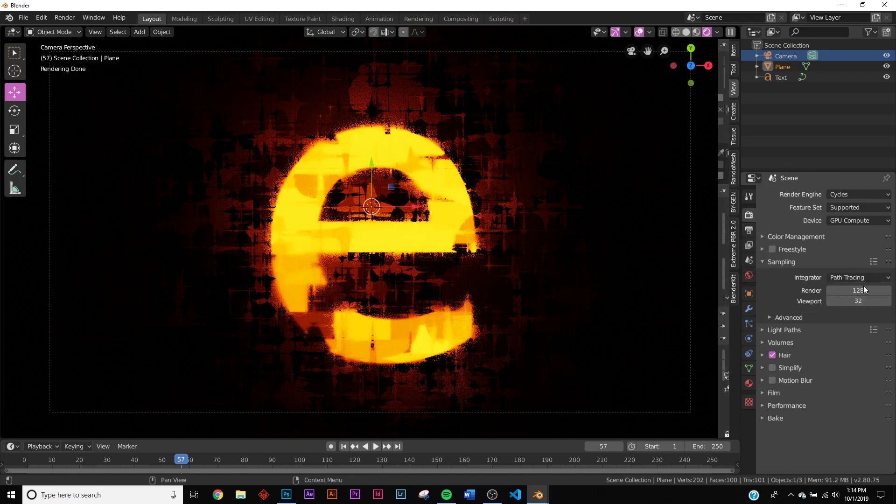
left_click(749, 230)
left_click(749, 245)
left_click(791, 272)
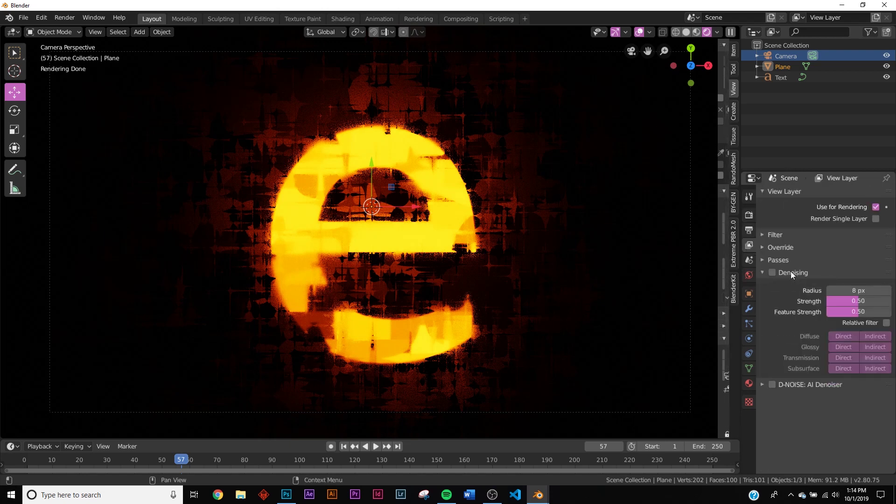
left_click(772, 273)
mouse_move(852, 303)
left_mouse_down()
mouse_move(821, 303)
mouse_move(856, 302)
left_mouse_up()
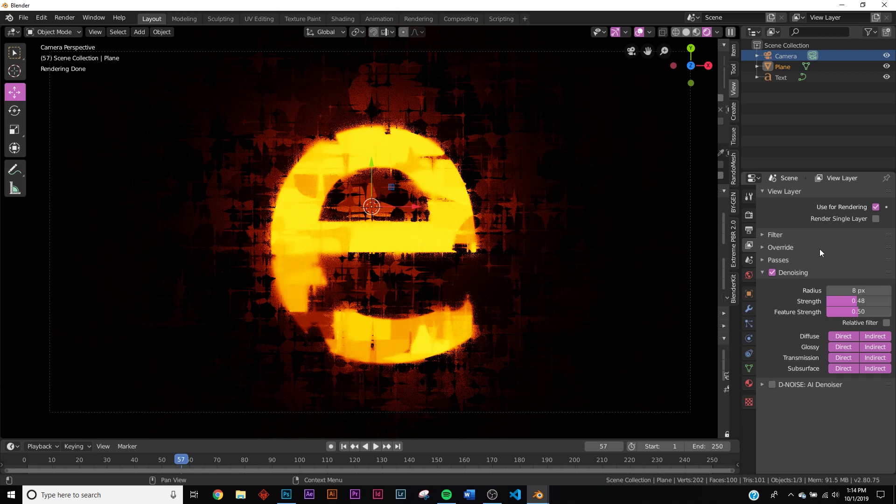
left_click(763, 273)
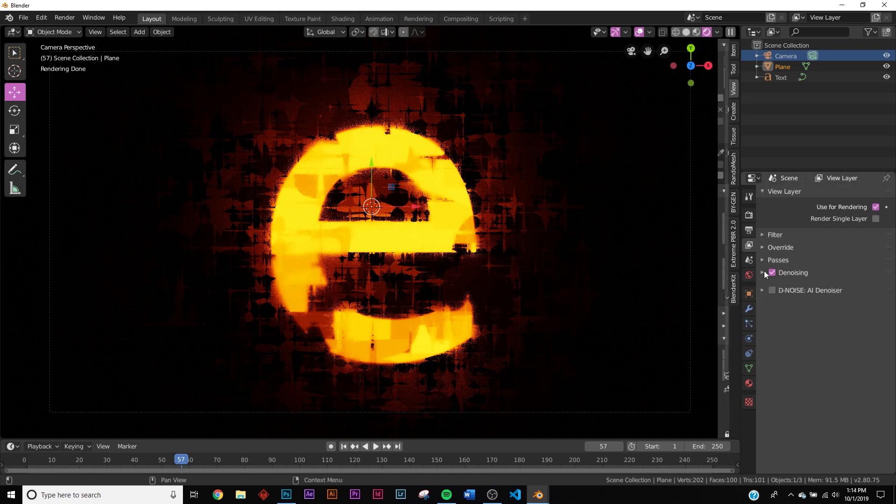
- Set the render output file format to FFmpeg video
left_click(749, 215)
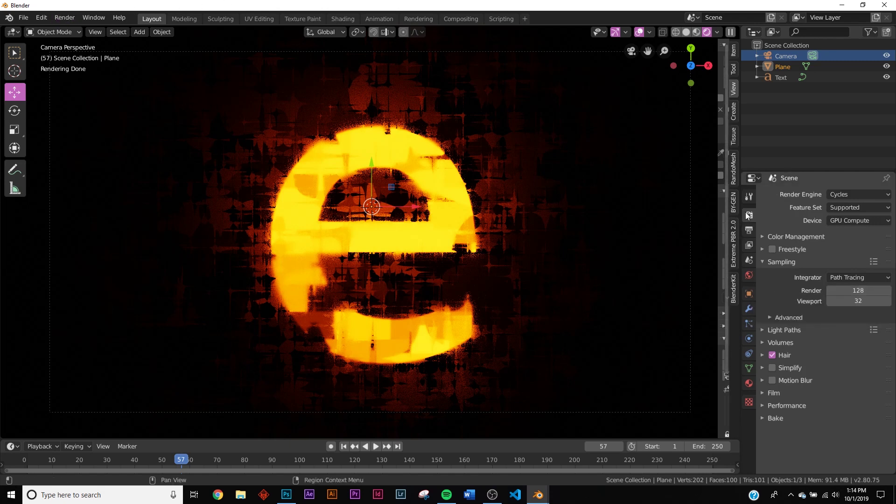
left_click(749, 230)
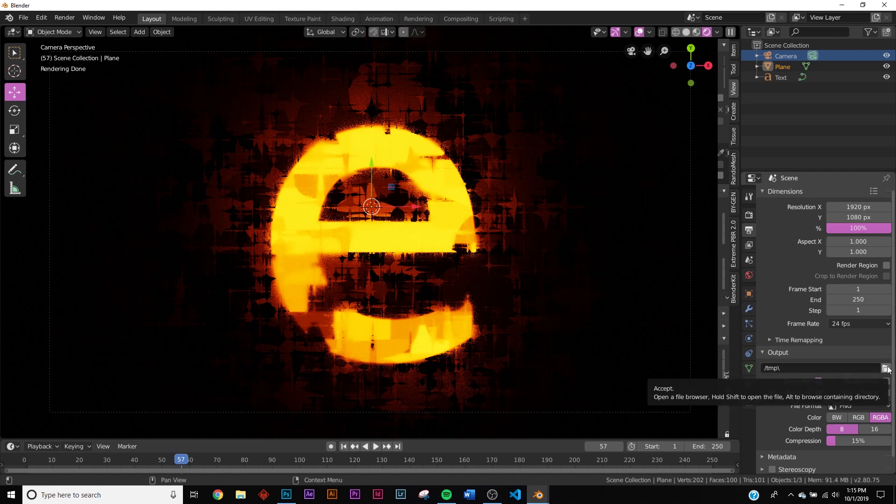
scroll(859, 392, "down", 1)
left_click(859, 391)
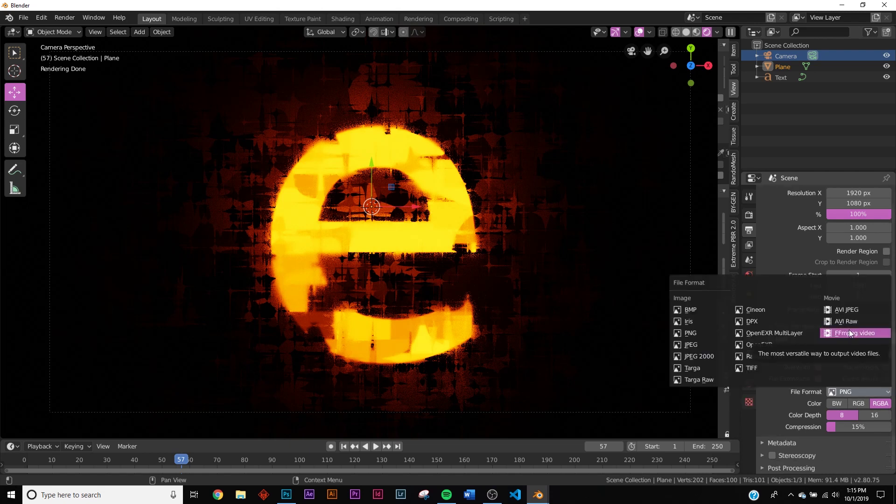
key("Escape")
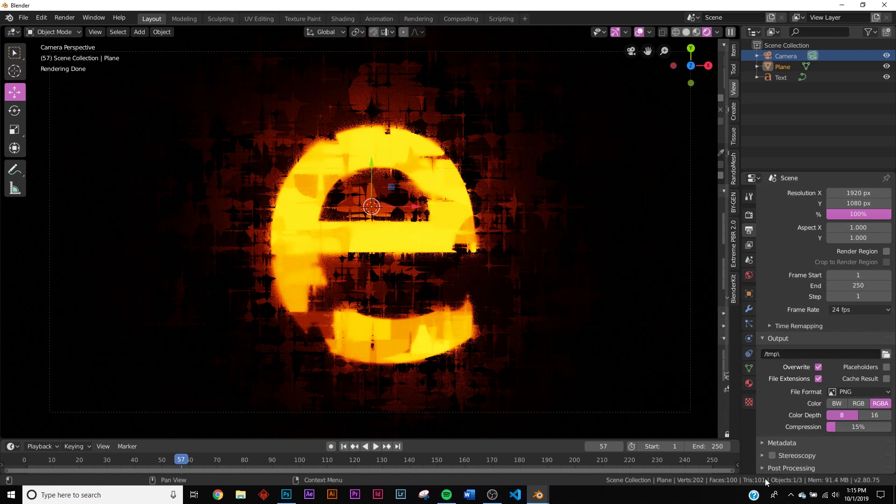
left_click(863, 391)
left_click(846, 322)
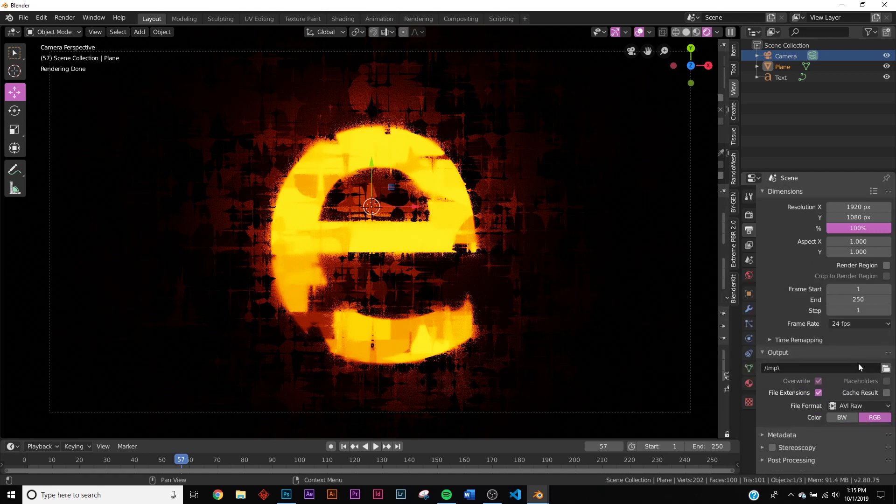
left_click(853, 404)
left_click(861, 348)
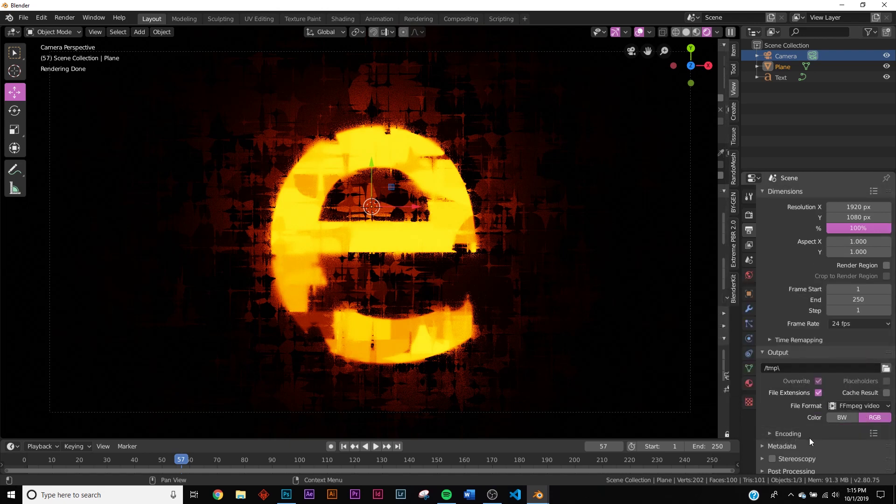
- Set the video encoding container to MPEG-4 and the output quality to Perceptually lossless
left_click(839, 449)
left_click(844, 413)
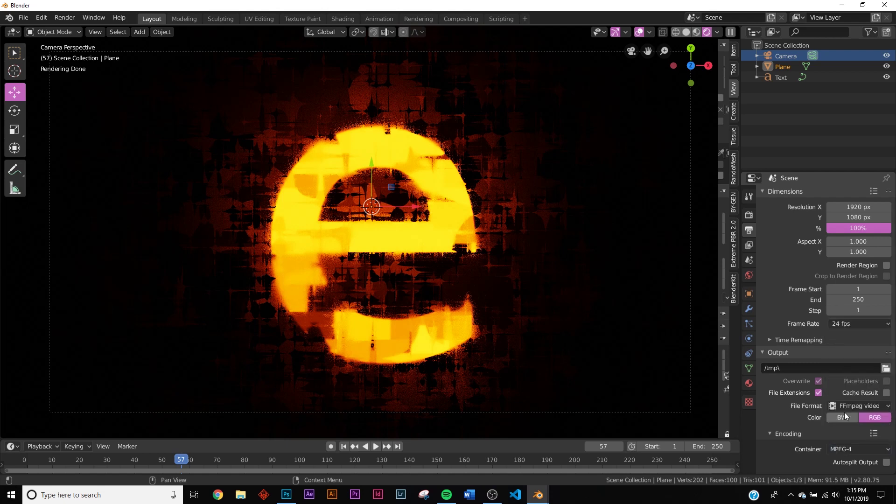
scroll(845, 401, "down", 5)
left_click(854, 372)
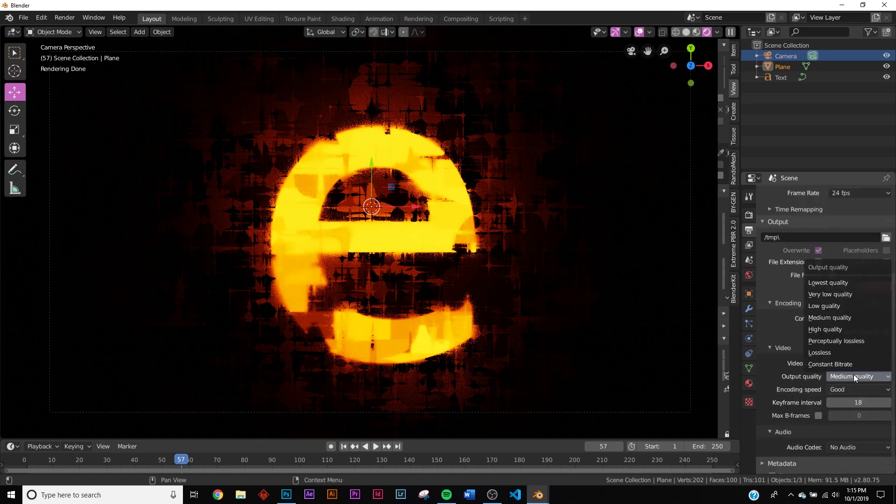
left_click(835, 342)
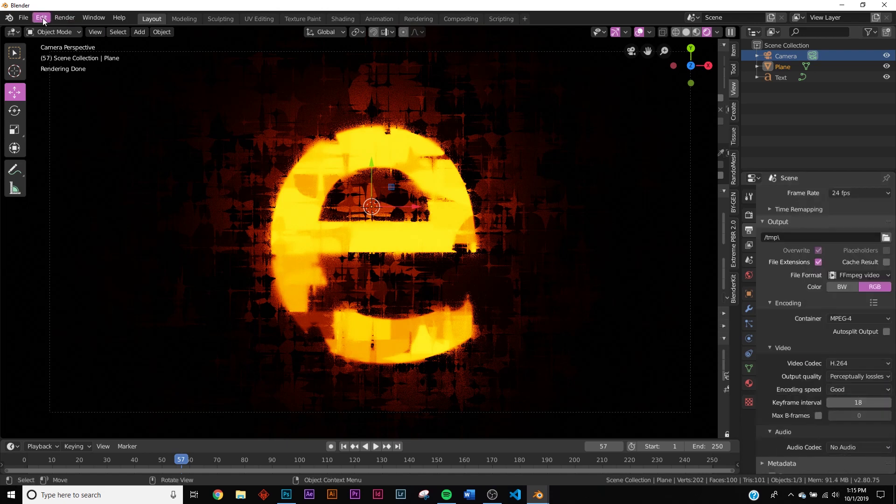
- Bring up the render commands for rendering the animation
left_click(64, 17)
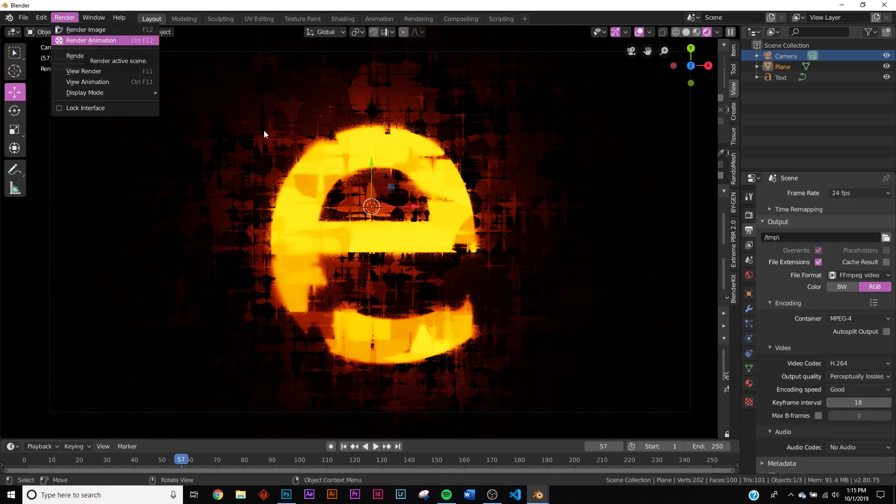